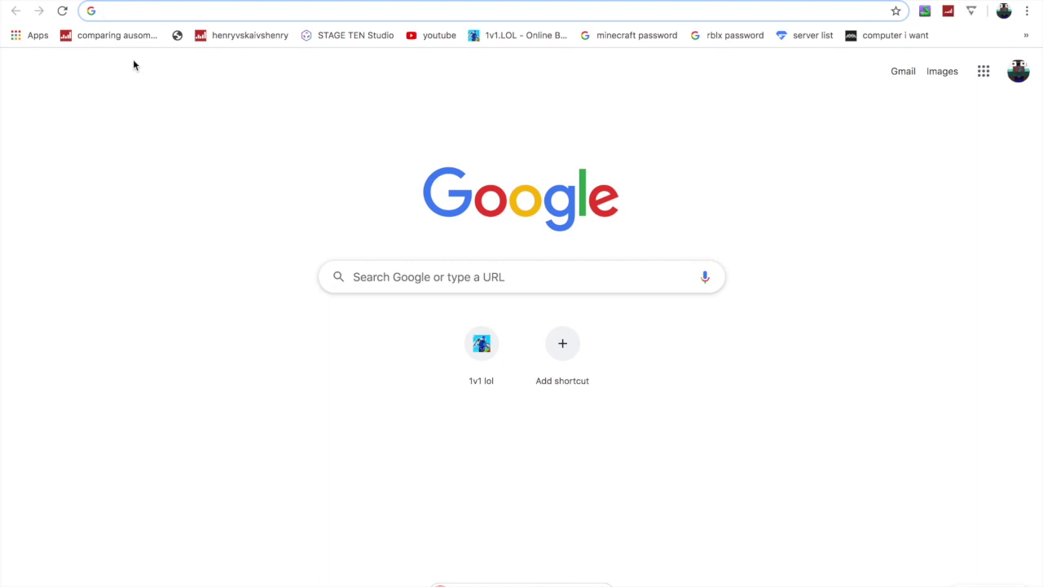
- Go to aternos.org in Chrome's address bar
type("ato")
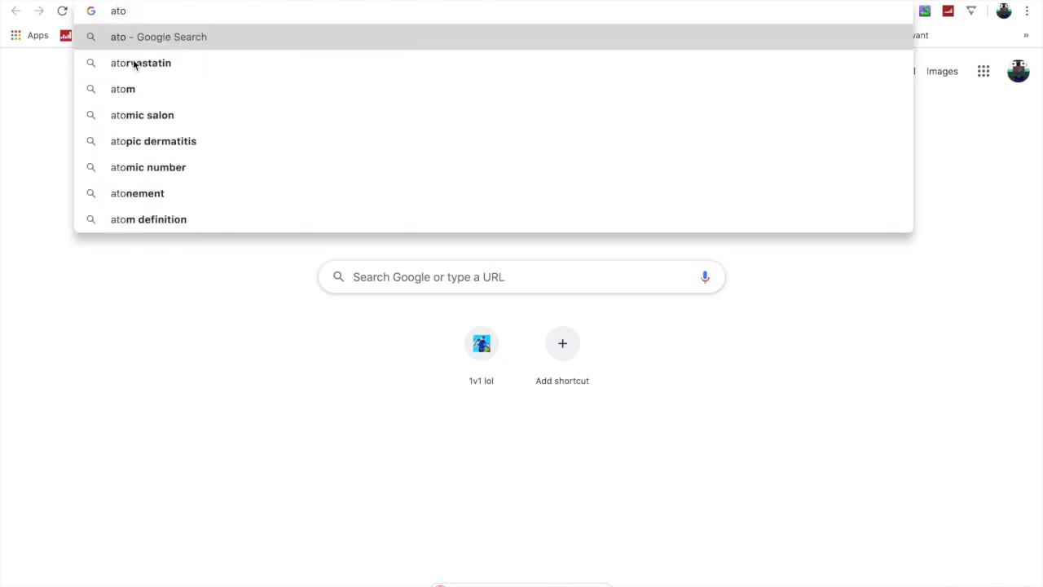
key("BackSpace")
type("er")
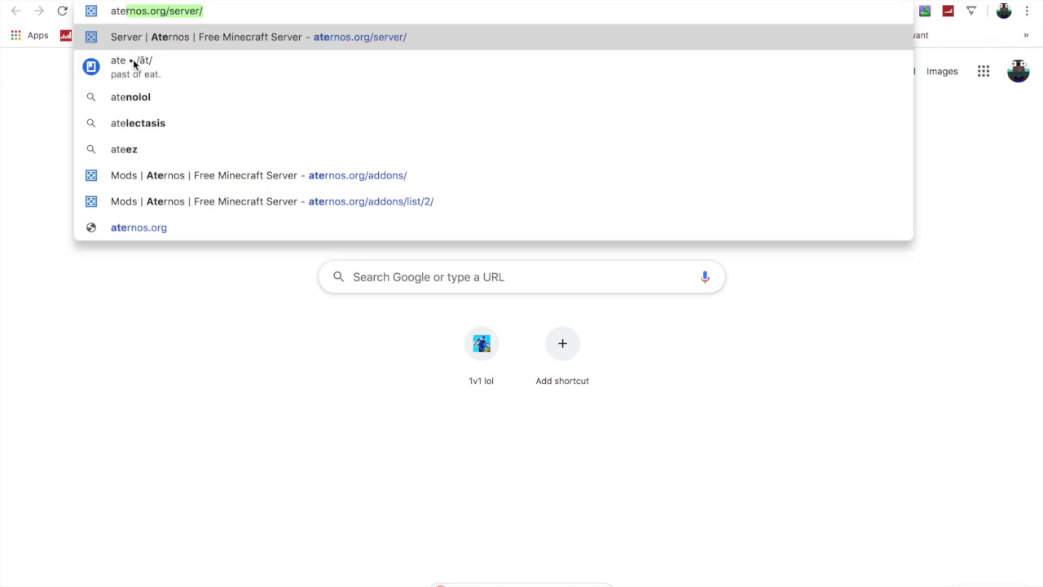
type("nos.o")
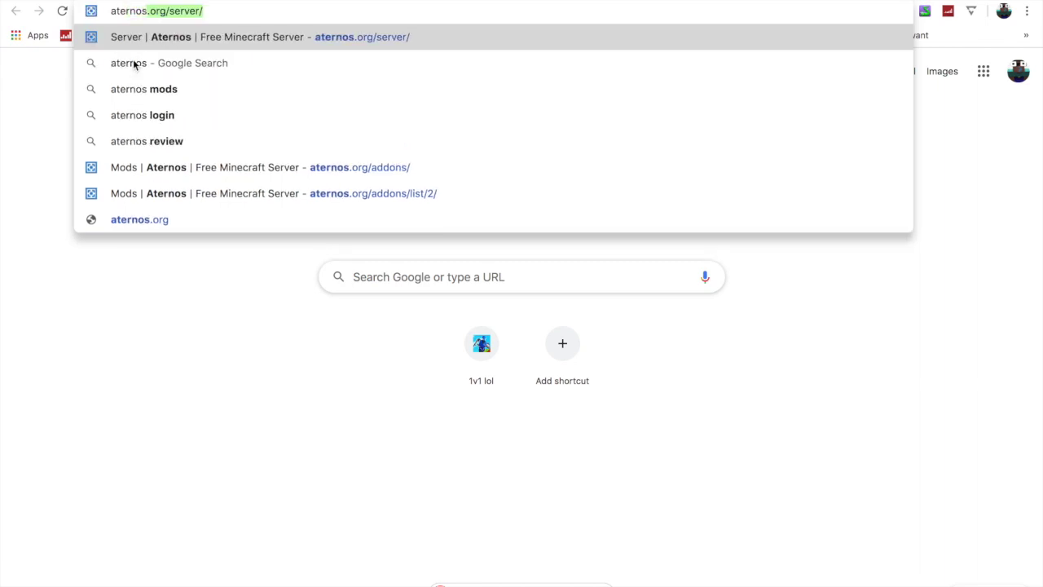
type("rg")
key("Return")
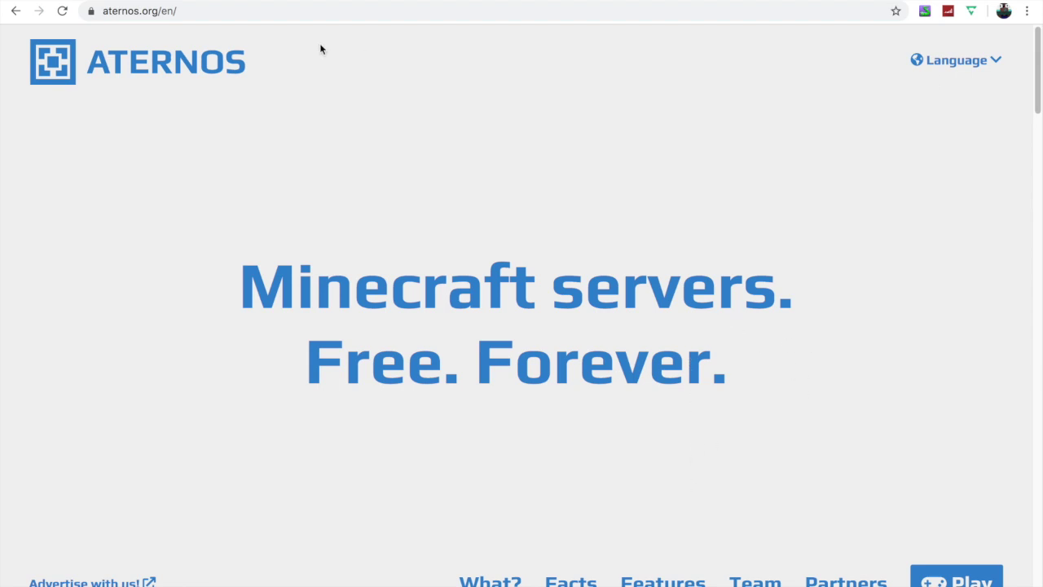
- Browse the homepage features, then choose 'Get yours now' for a personal Minecraft server
scroll(504, 297, "down", 8)
scroll(504, 298, "down", 8)
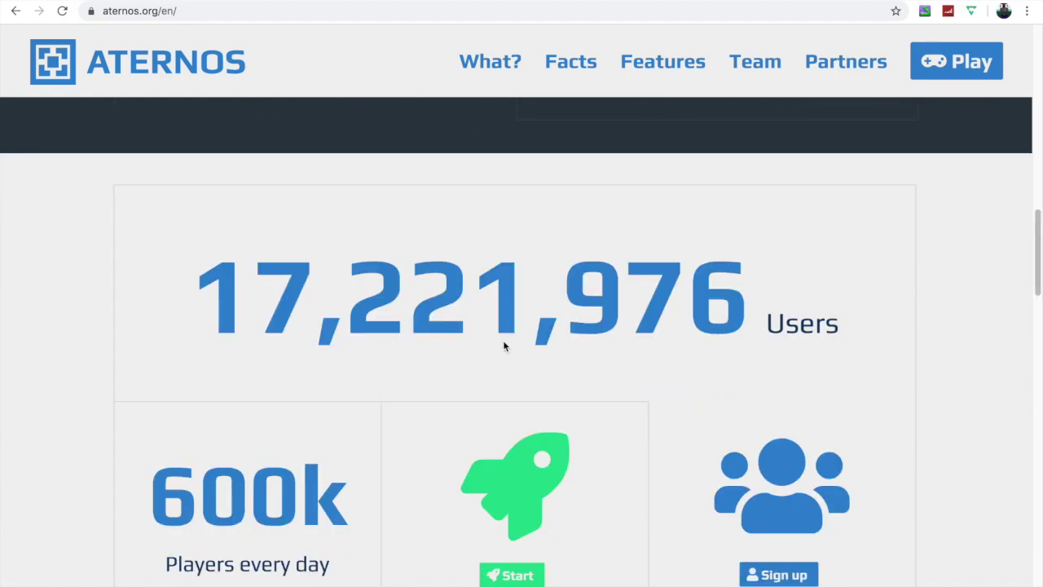
scroll(502, 341, "down", 10)
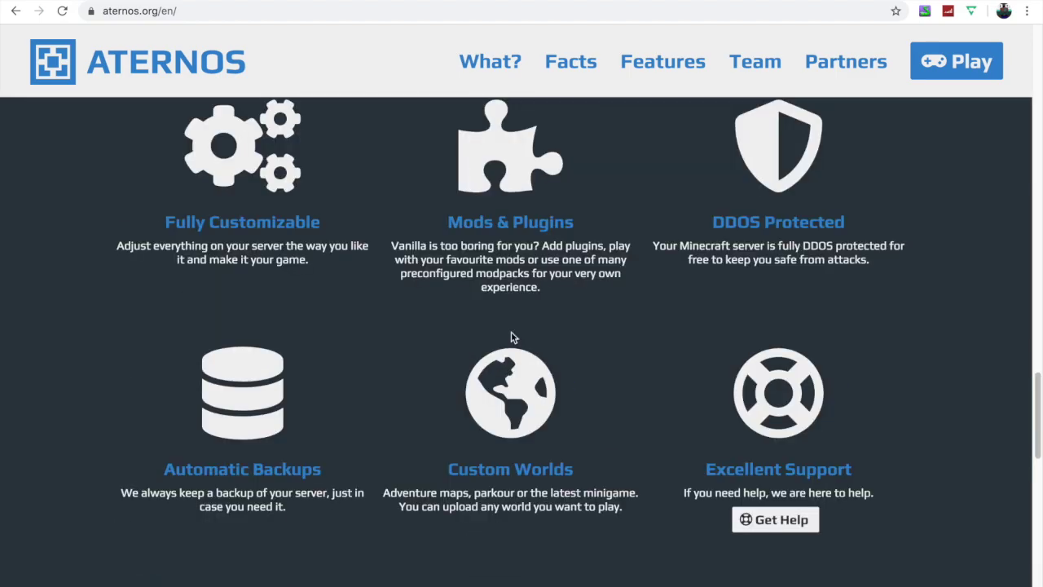
scroll(513, 337, "up", 12)
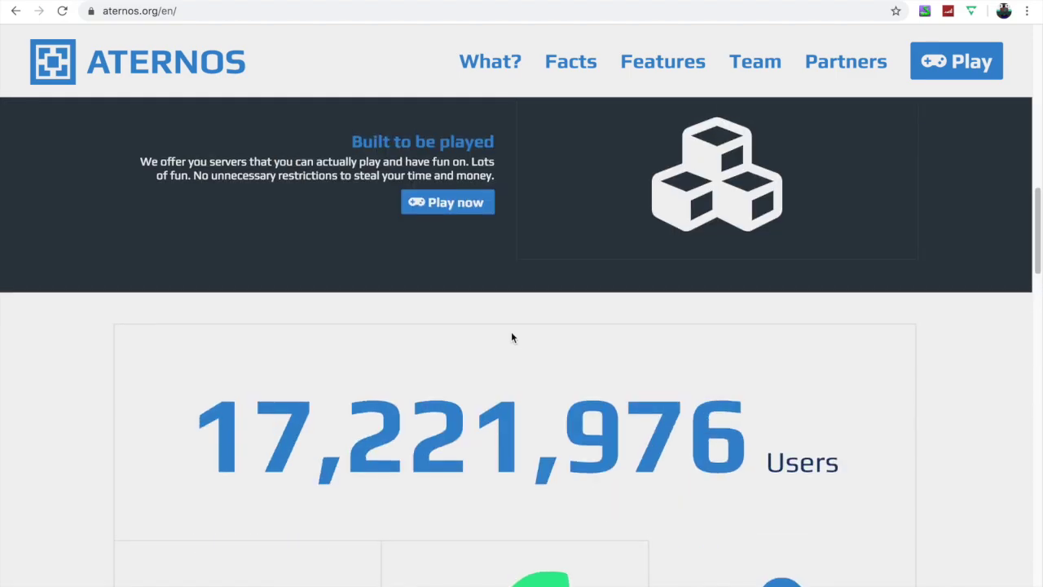
scroll(537, 326, "up", 1)
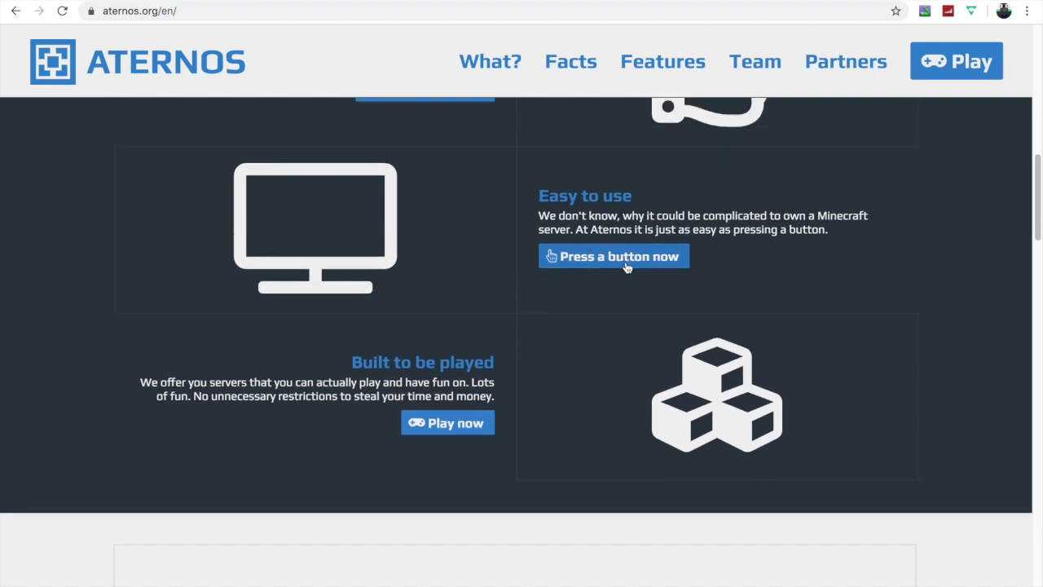
scroll(612, 274, "up", 5)
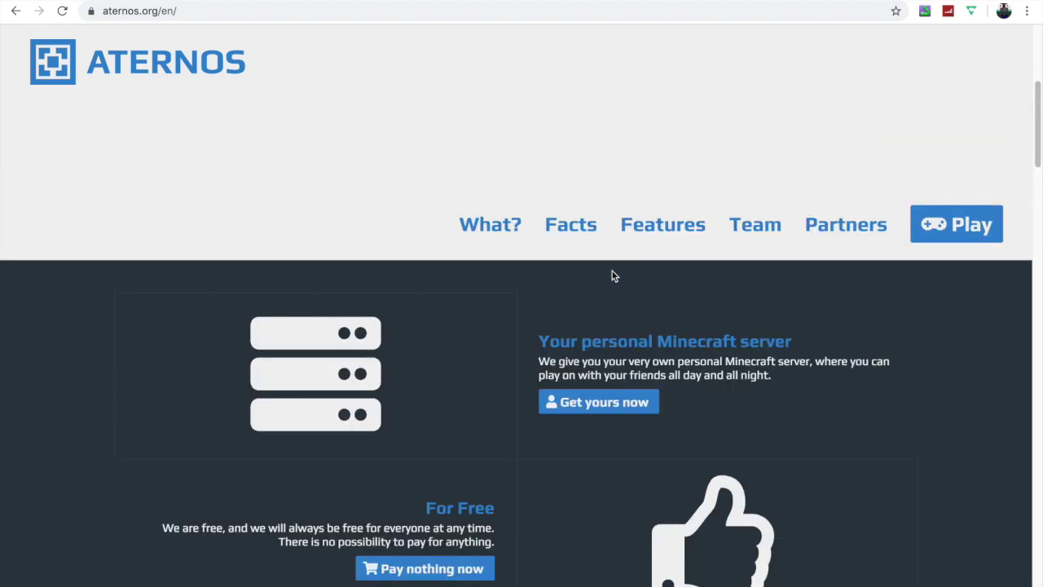
scroll(590, 359, "up", 5)
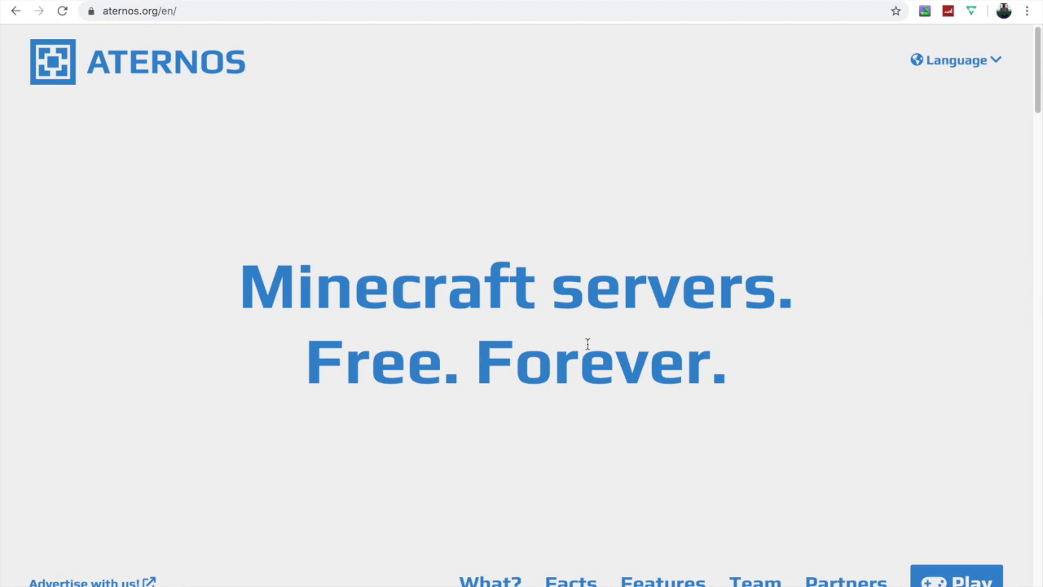
scroll(591, 351, "down", 2)
scroll(592, 351, "down", 2)
left_click(591, 394)
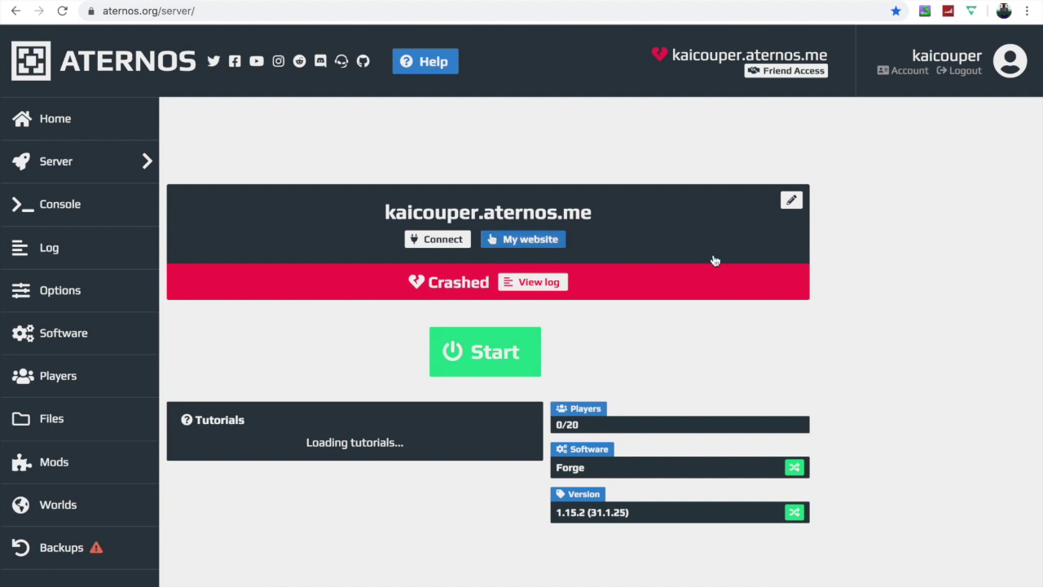
- Log out of the current account and choose 'Create your server'
left_click(965, 71)
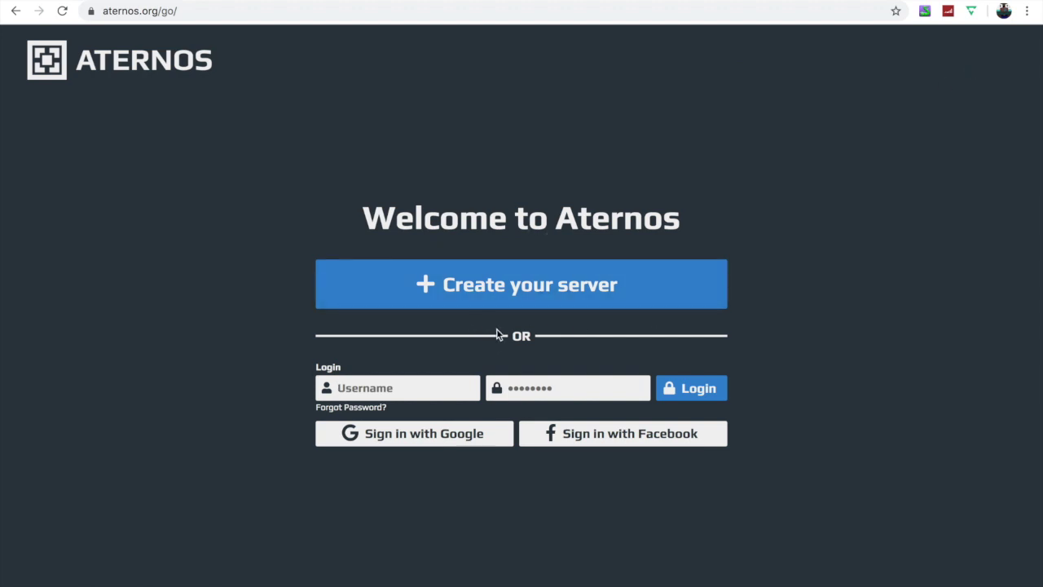
left_click(544, 278)
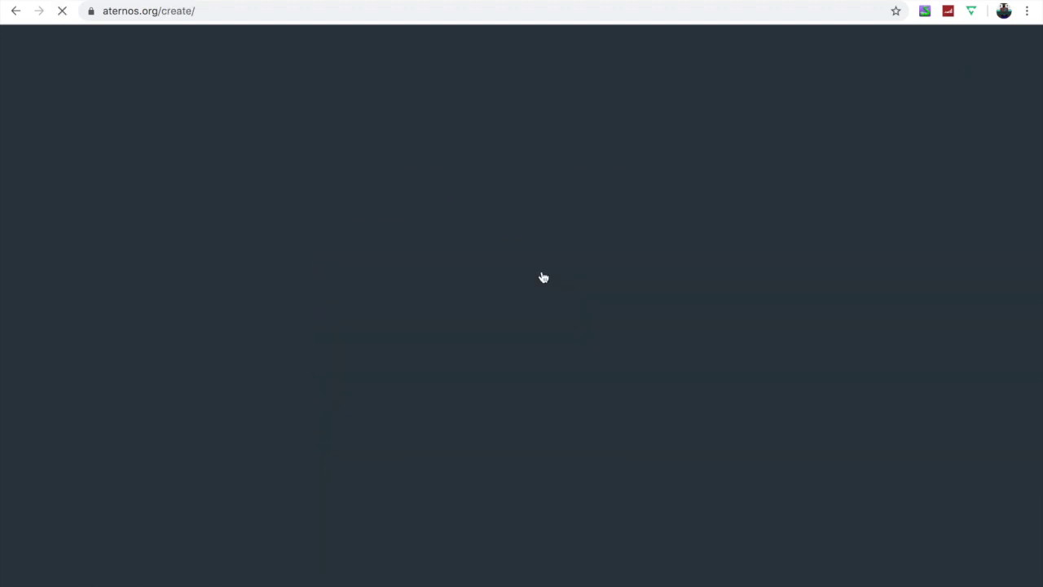
- Enter a username for the Java Edition server, accept the privacy policy and continue
left_click(406, 250)
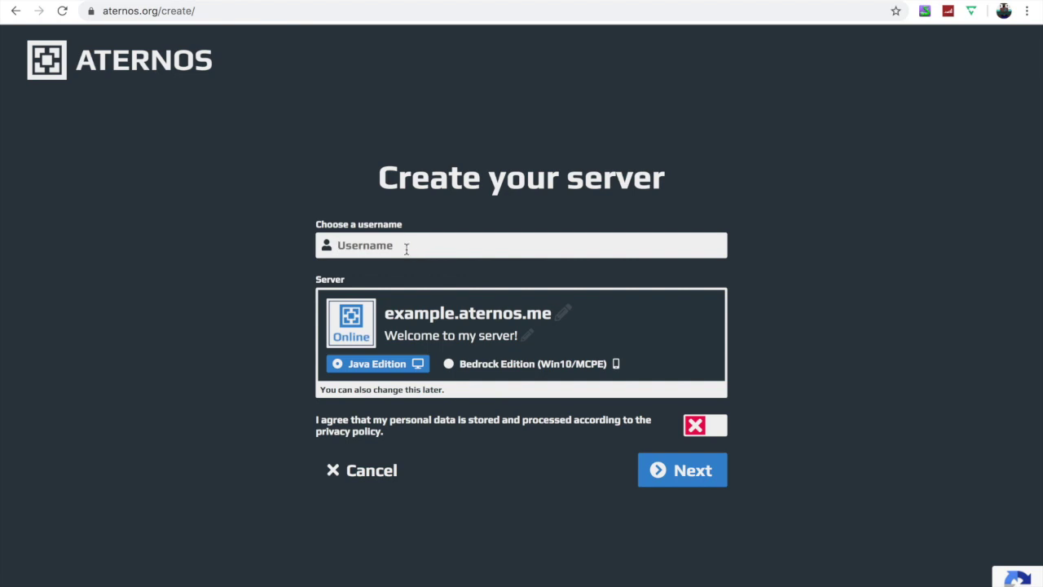
type("kaiplayzyt")
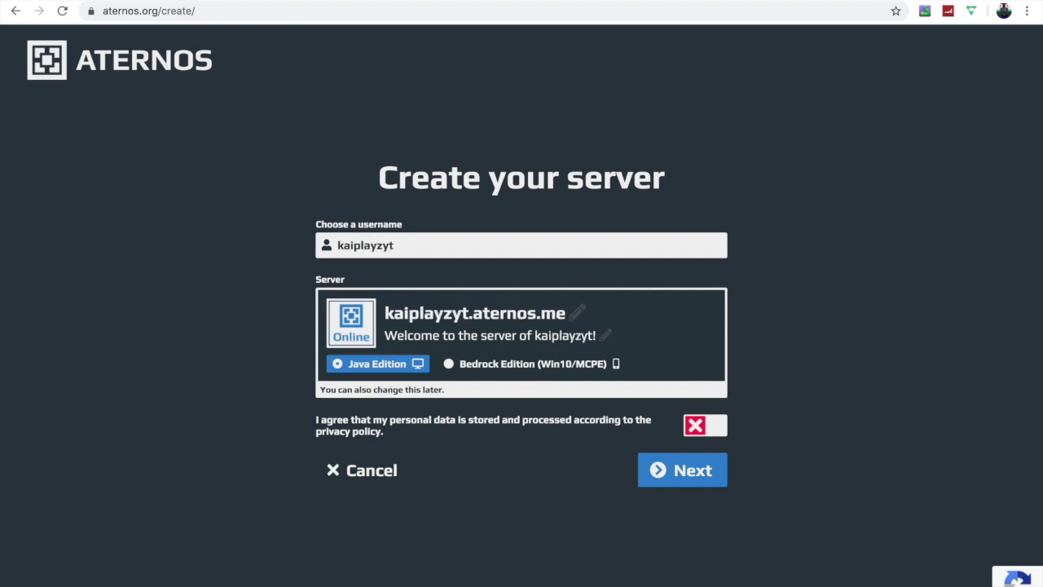
key("Return")
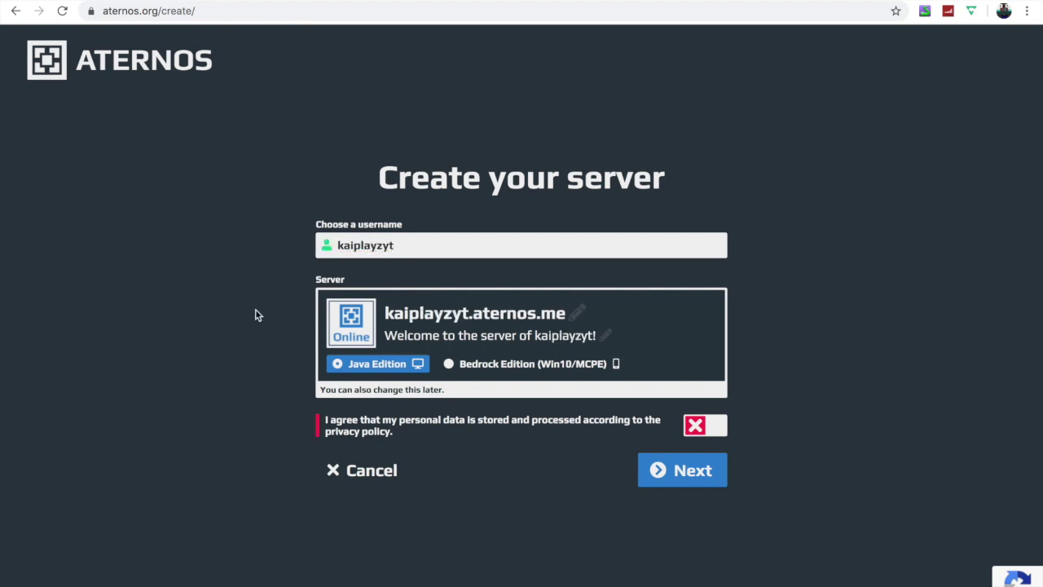
left_click(718, 430)
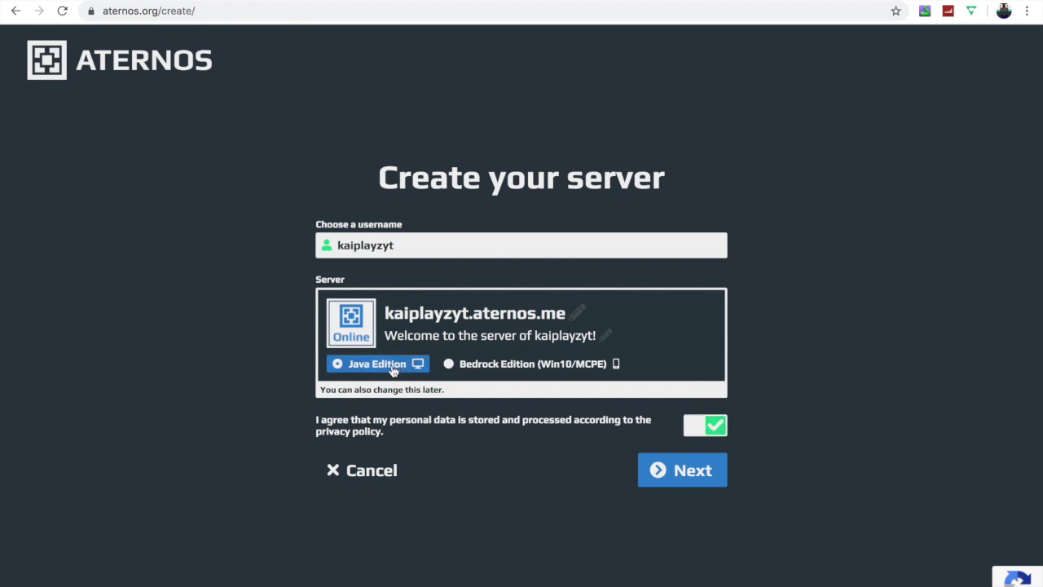
left_click(676, 477)
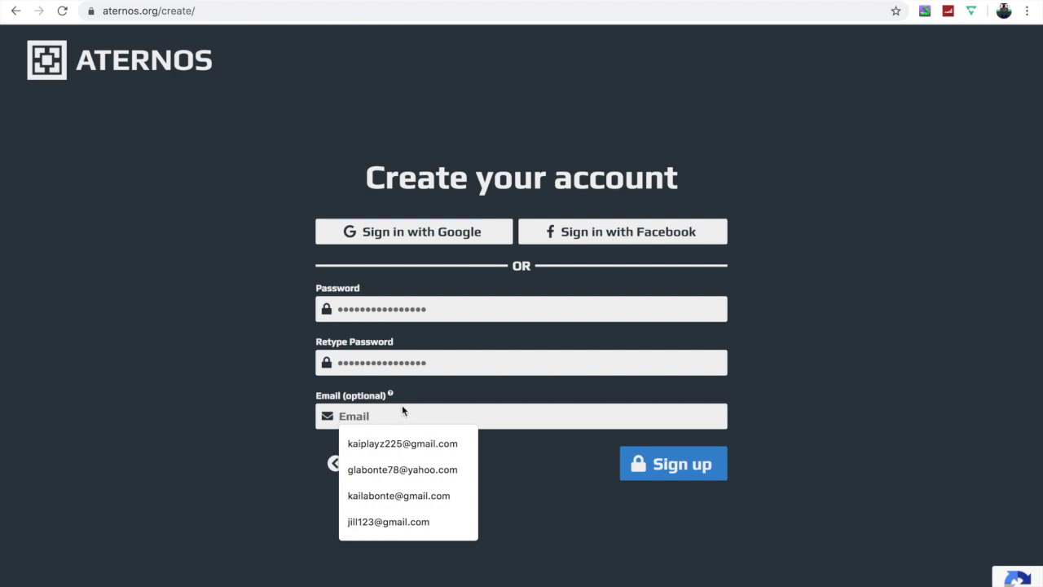
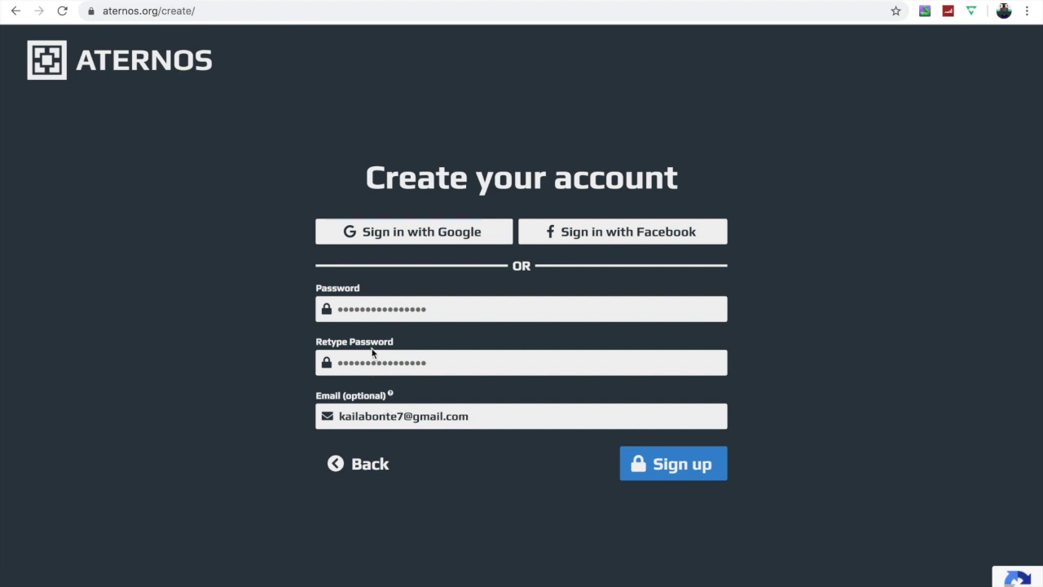
- Sign up with an e-mail address and the account password entered twice
left_click(366, 303)
type("••••••••")
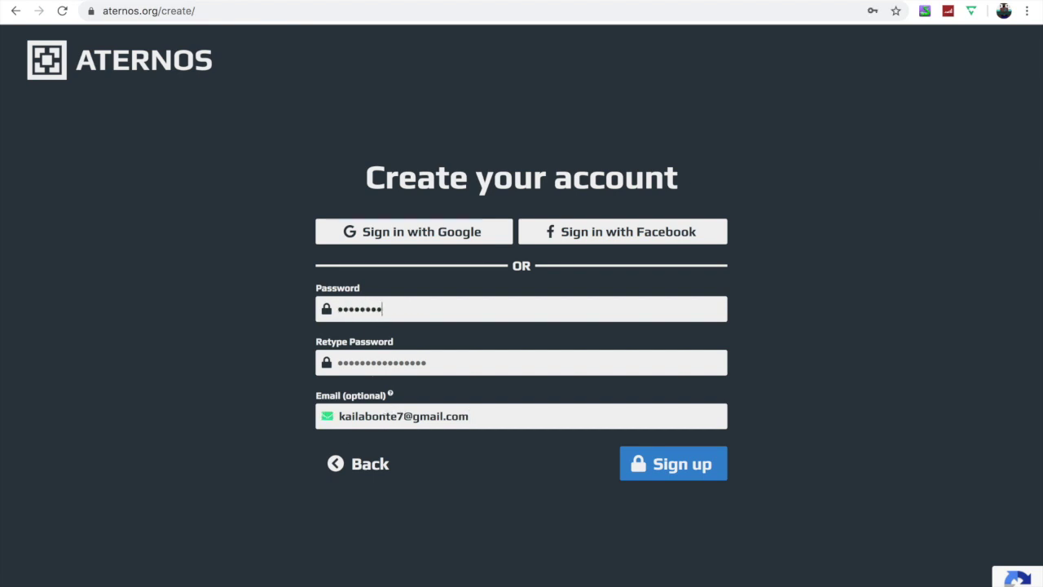
left_click(368, 368)
type("••••••••")
left_click(664, 462)
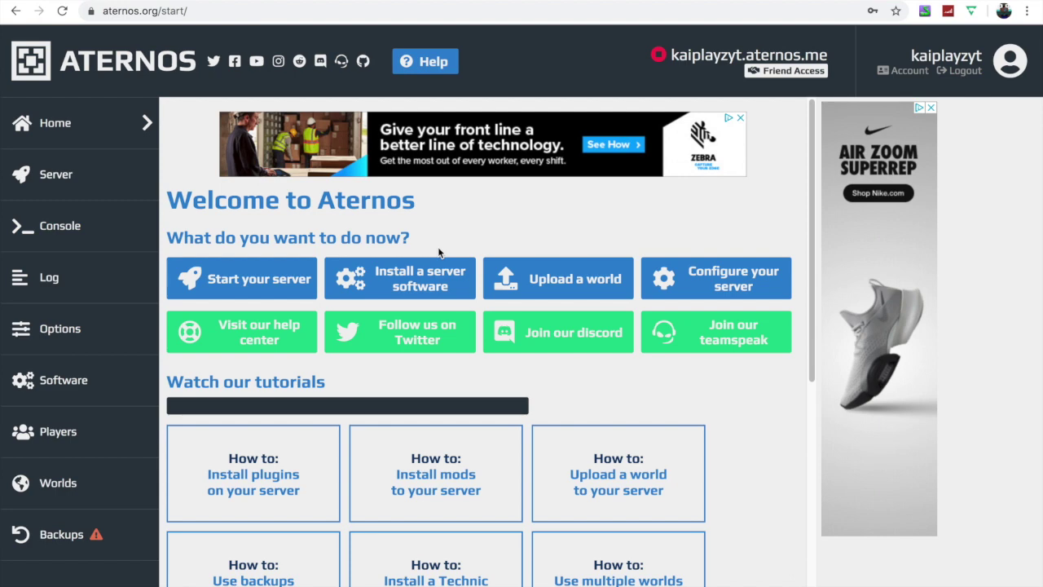
- Choose 'Install a server software' on the welcome dashboard
left_click(412, 290)
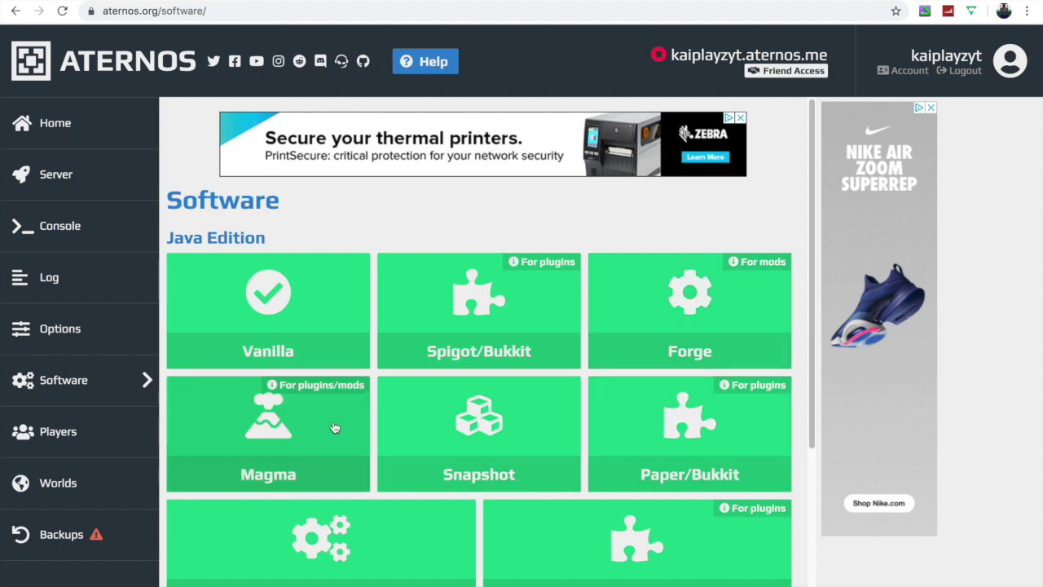
- Install Spigot version 1.15.2 and return to the Server page
left_click(492, 332)
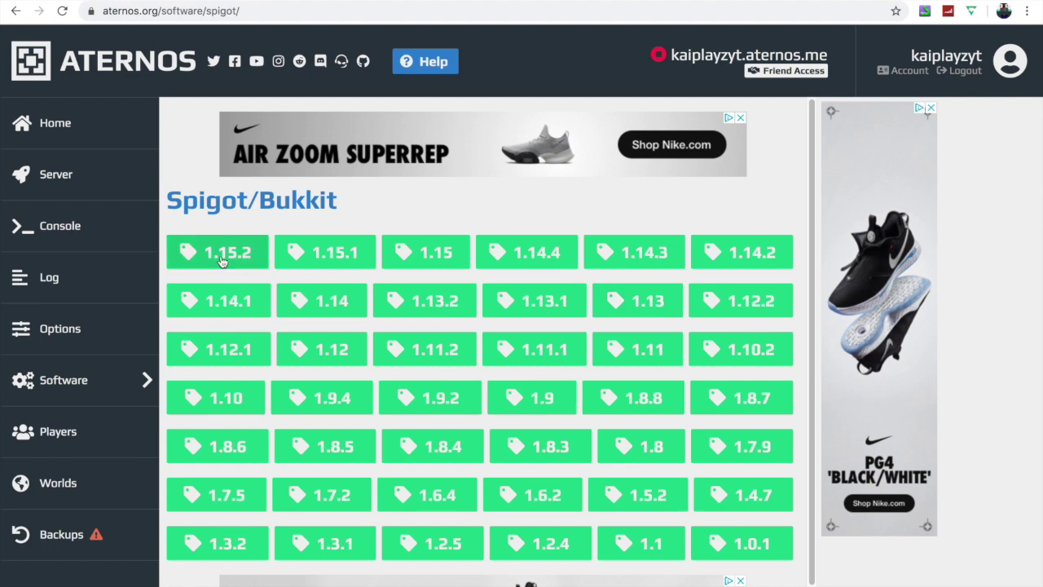
left_click(222, 259)
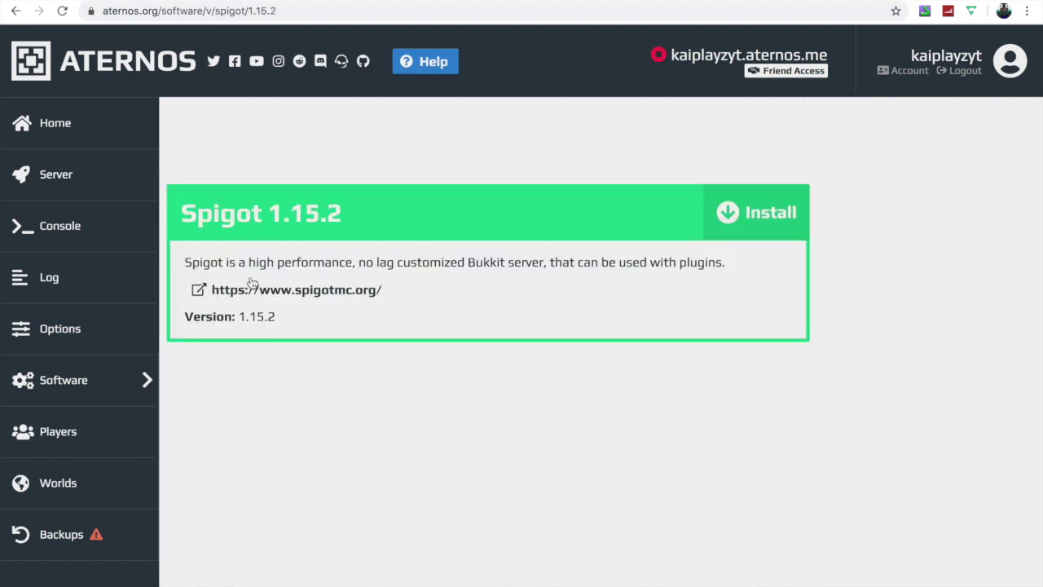
left_click(753, 216)
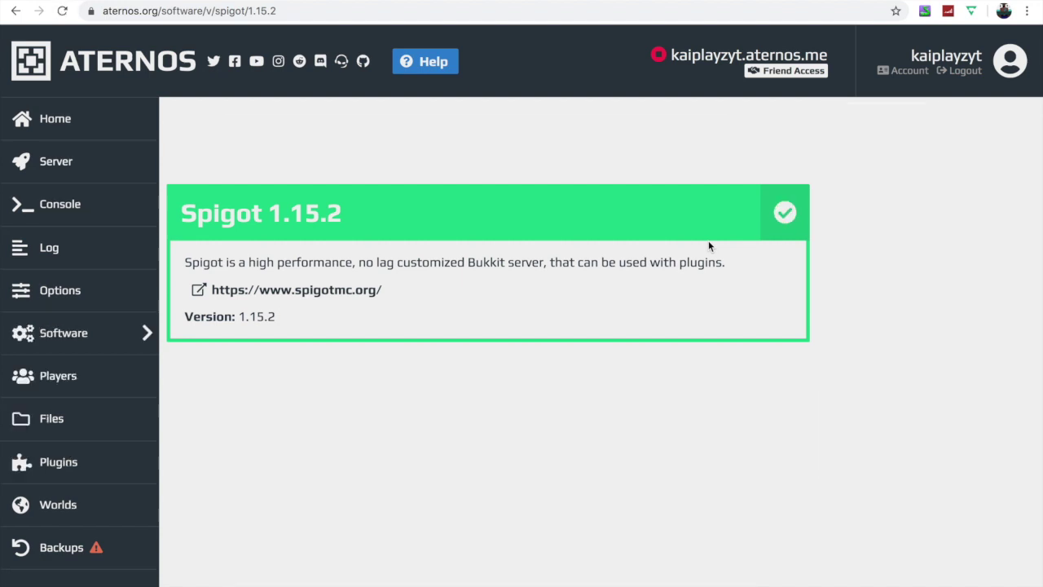
left_click(83, 163)
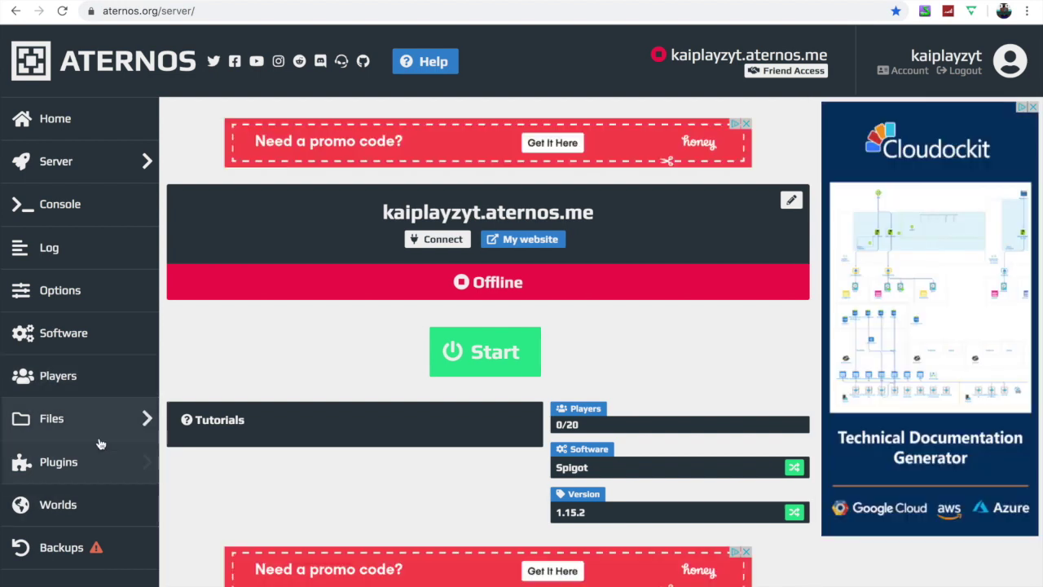
- Search the plugins for 'warps' and install Category Warps v1.8.2.1
left_click(64, 472)
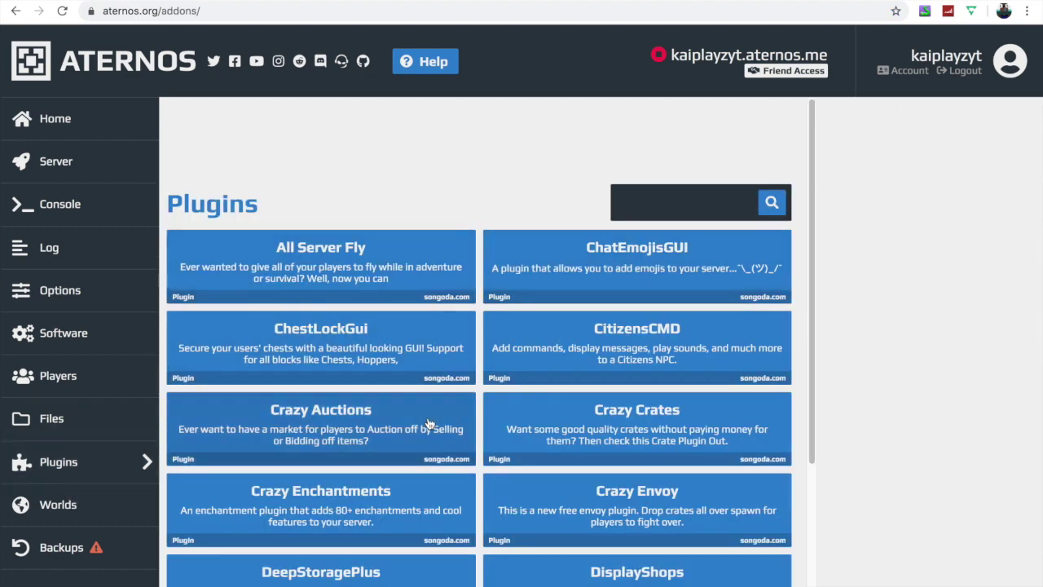
scroll(377, 269, "down", 3)
scroll(454, 412, "up", 3)
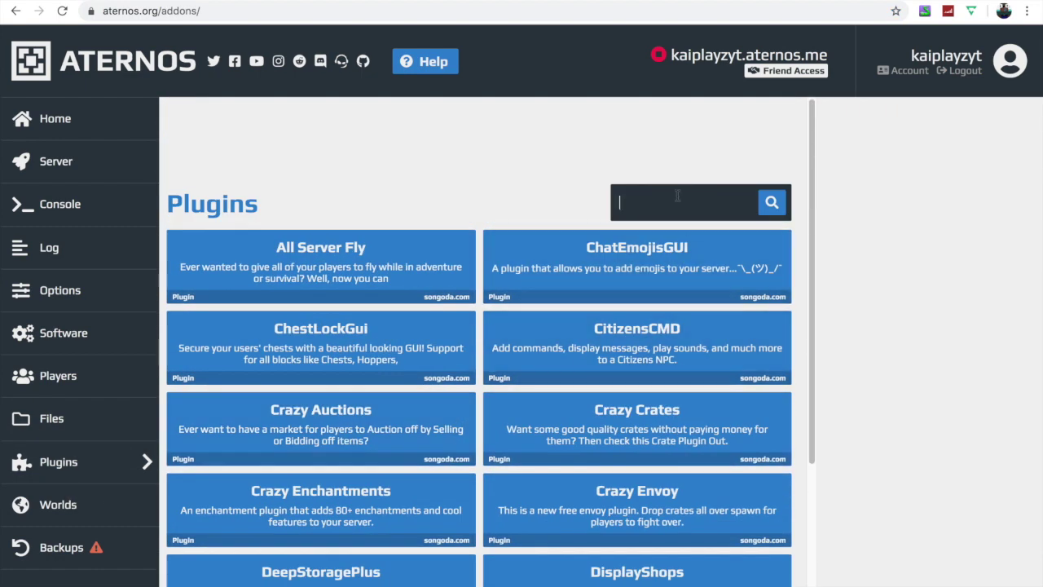
type("warps")
key("Return")
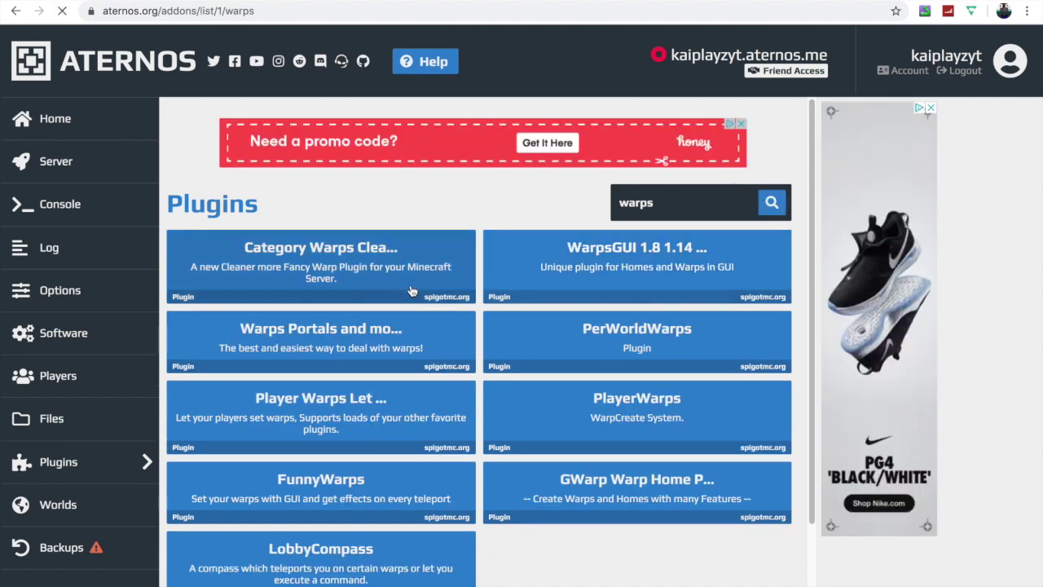
left_click(458, 241)
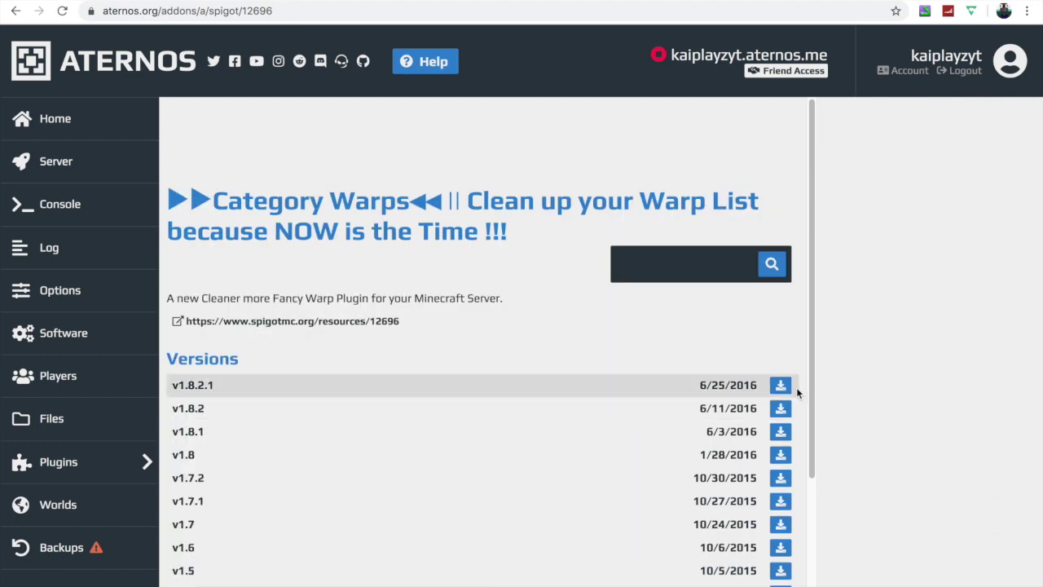
left_click(781, 389)
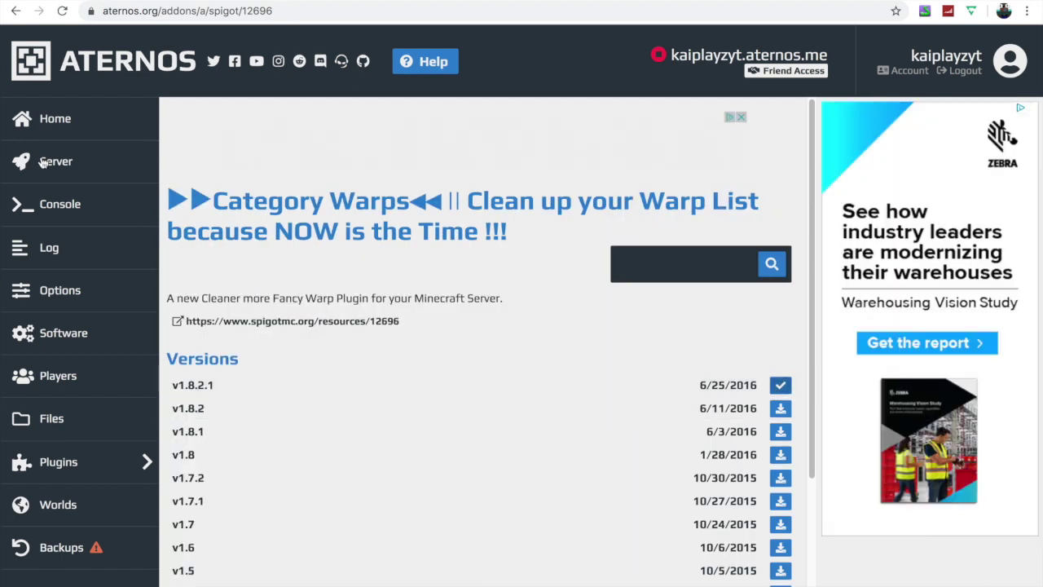
- Grant a player operator status with /op in the console, then go to Players
left_click(75, 206)
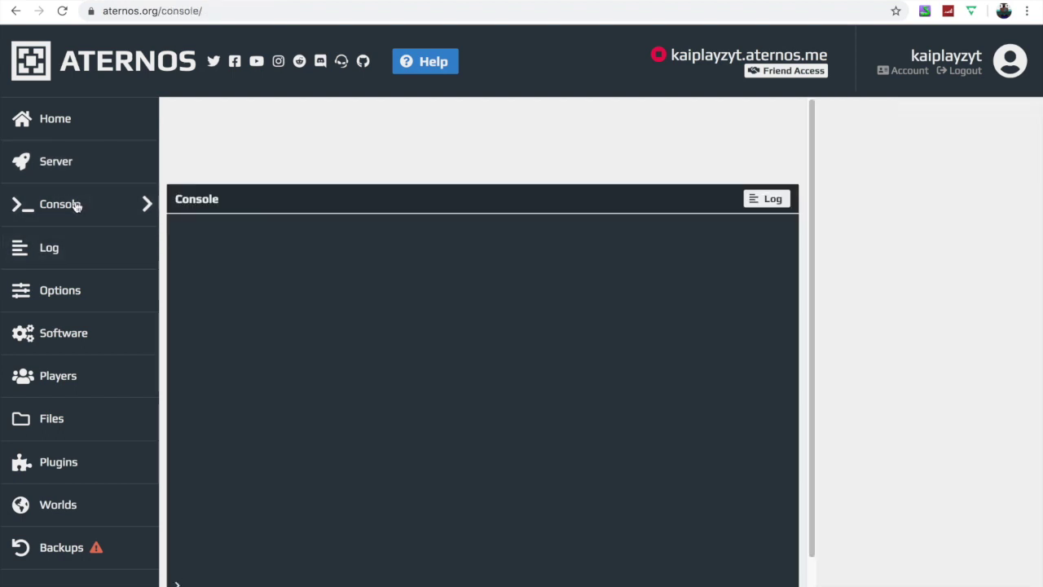
scroll(245, 507, "down", 2)
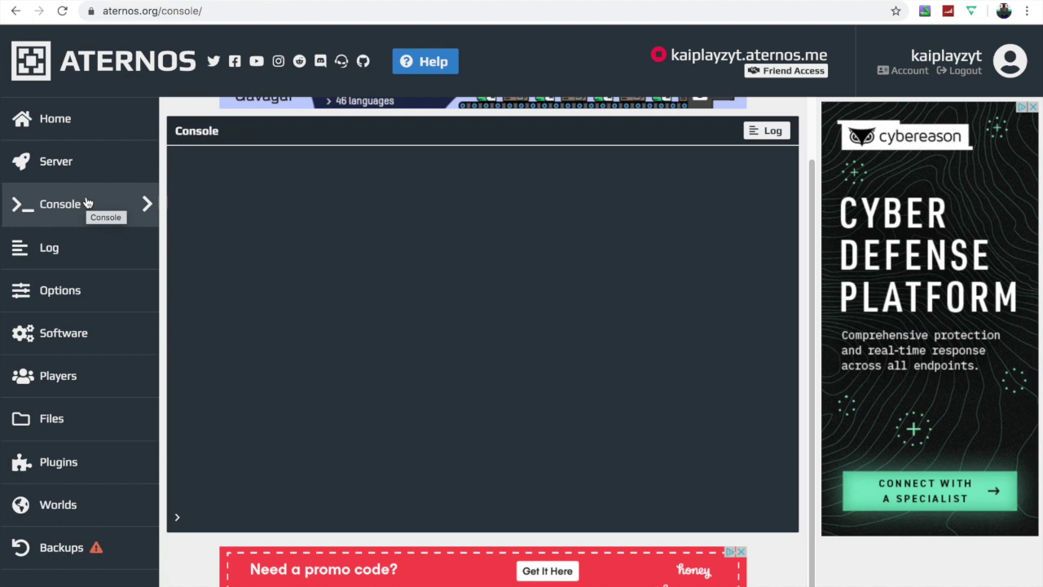
type("/op _itzcat")
key("Return")
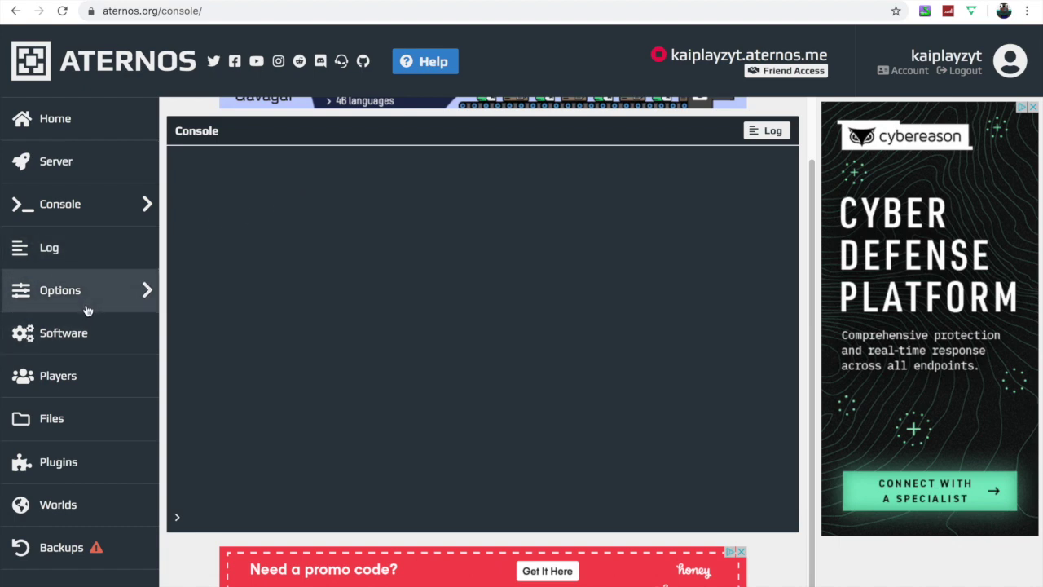
left_click(70, 375)
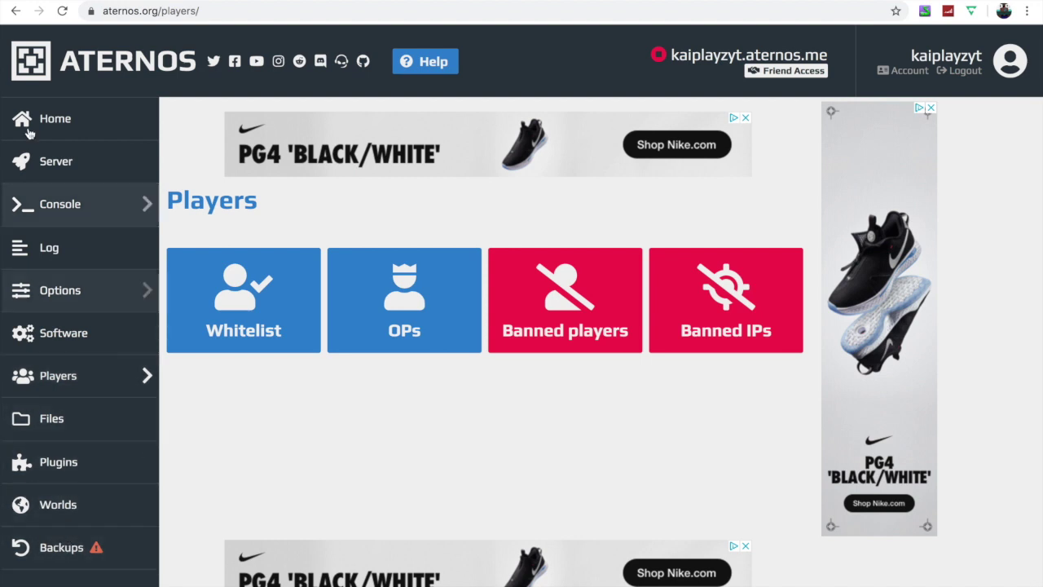
- Set the server's player slots to 69 in Options
left_click(79, 290)
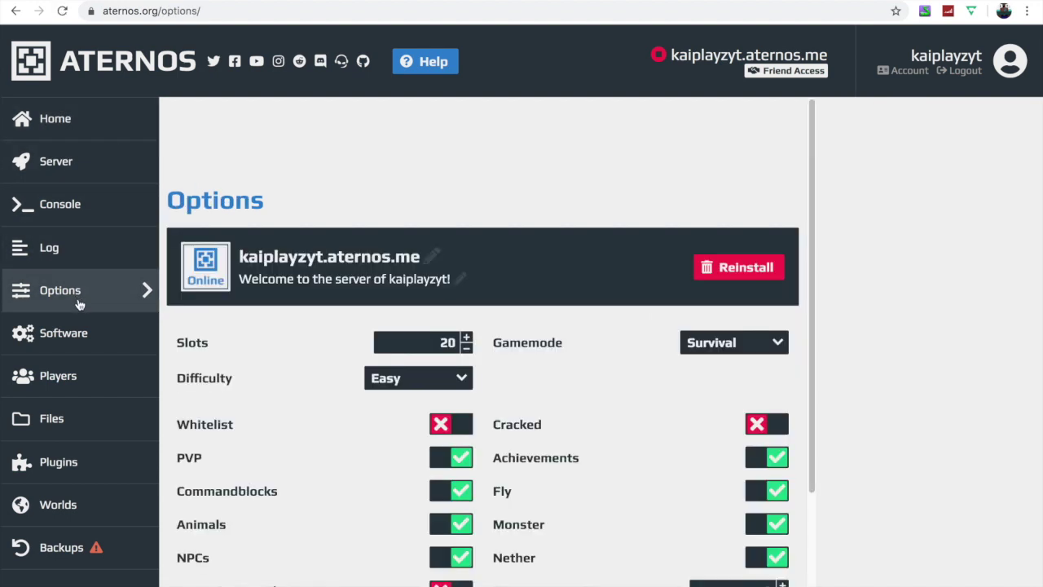
scroll(424, 391, "down", 1)
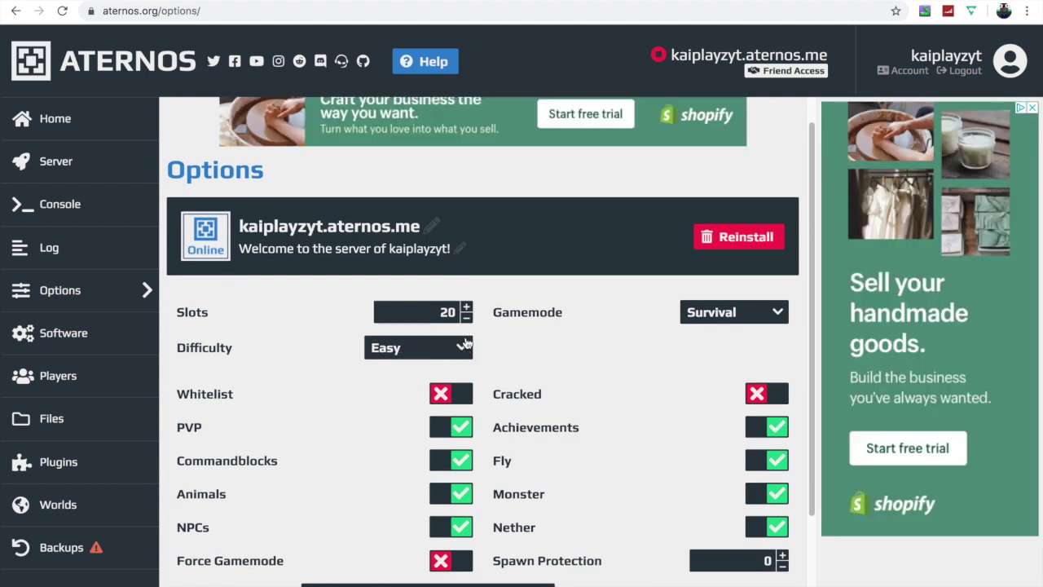
triple_click(466, 307)
triple_click(466, 307)
left_click(466, 307)
double_click(467, 308)
left_click_drag(467, 308, 469, 322)
left_click(468, 320)
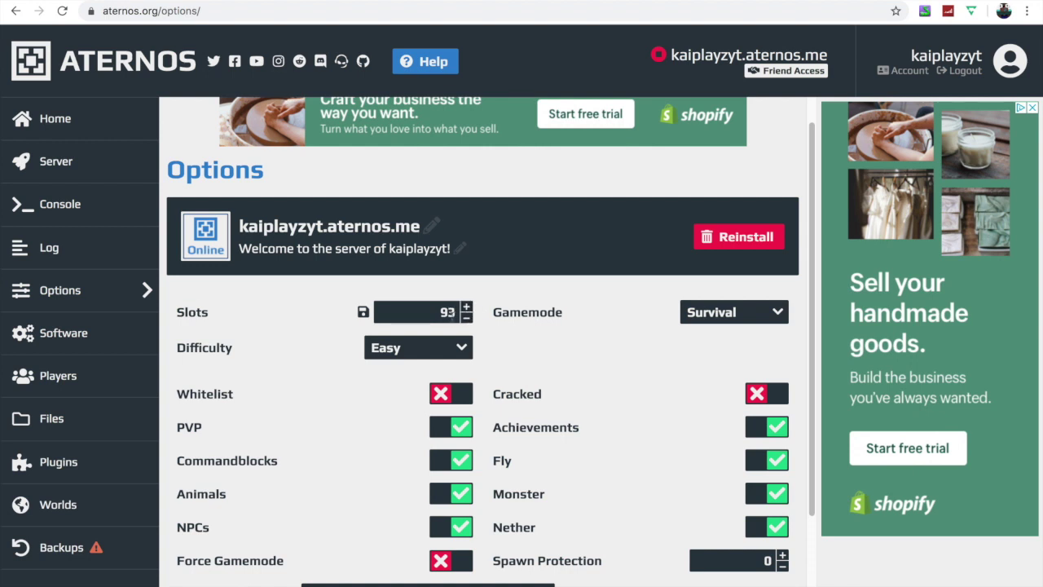
left_click_drag(469, 319, 469, 319)
left_click(466, 307)
- Raise Spawn Protection to 3 and return to the server overview
scroll(547, 443, "down", 1)
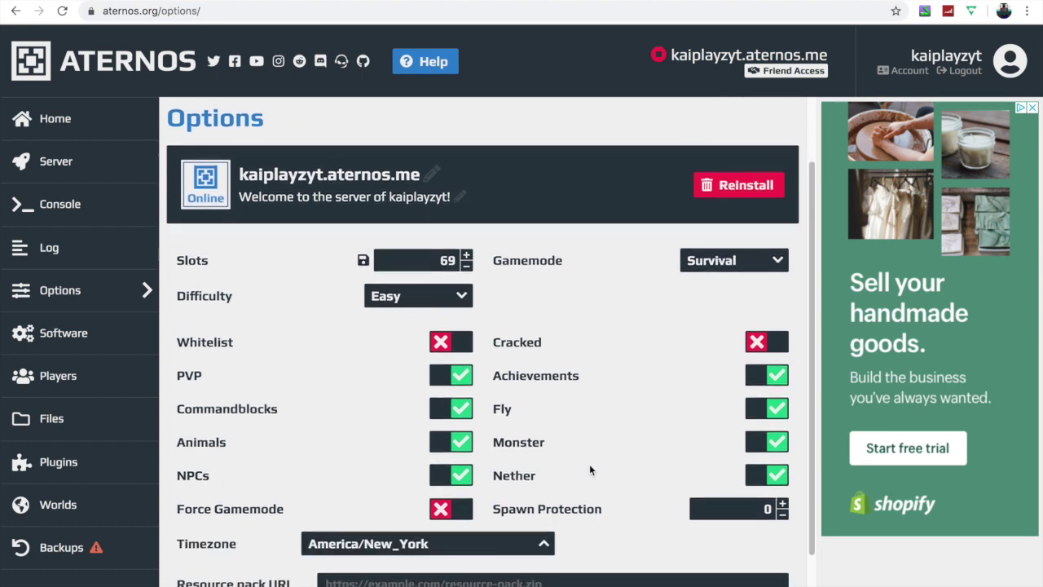
left_click(780, 504)
left_click(781, 504)
left_click(781, 504)
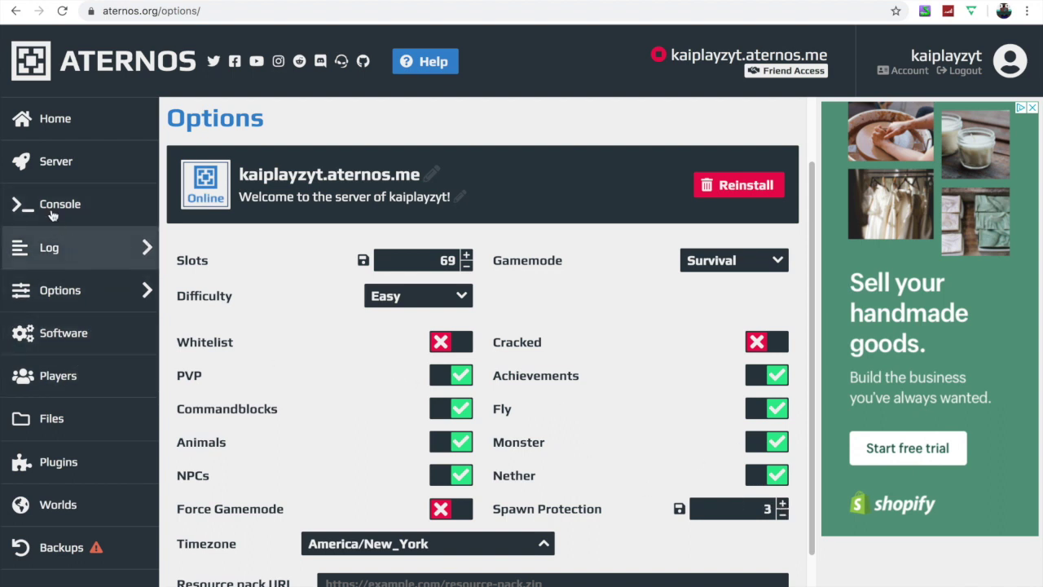
left_click(55, 163)
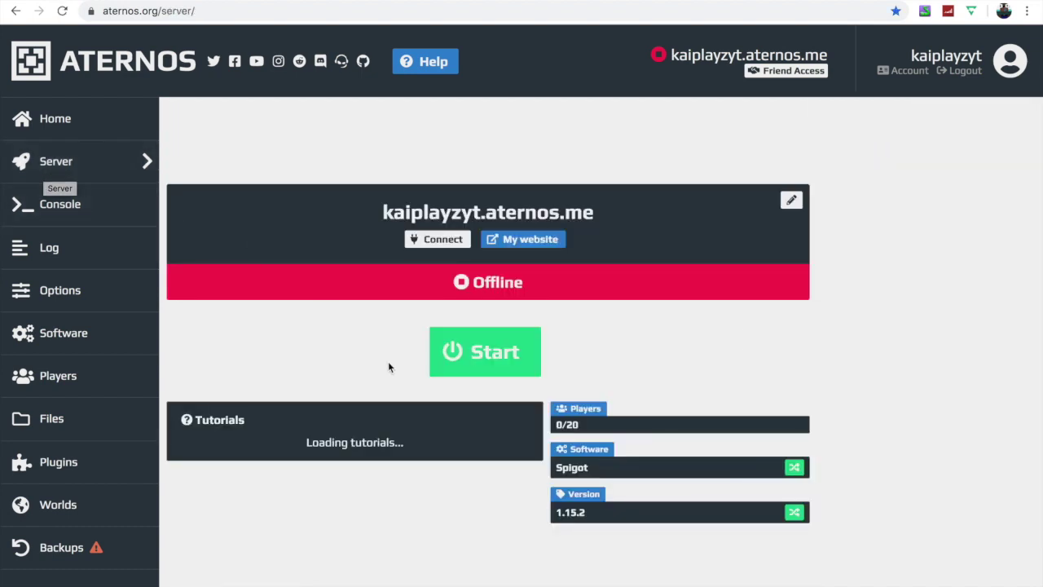
- Start the server after accepting the Mojang EULA, copy its address, and leave full screen
left_click(521, 355)
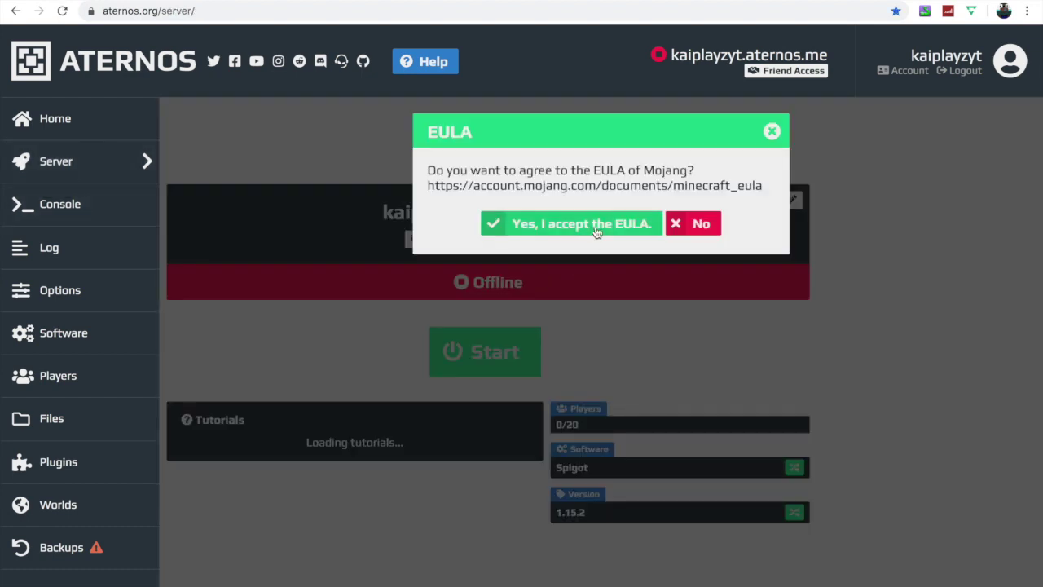
left_click(594, 224)
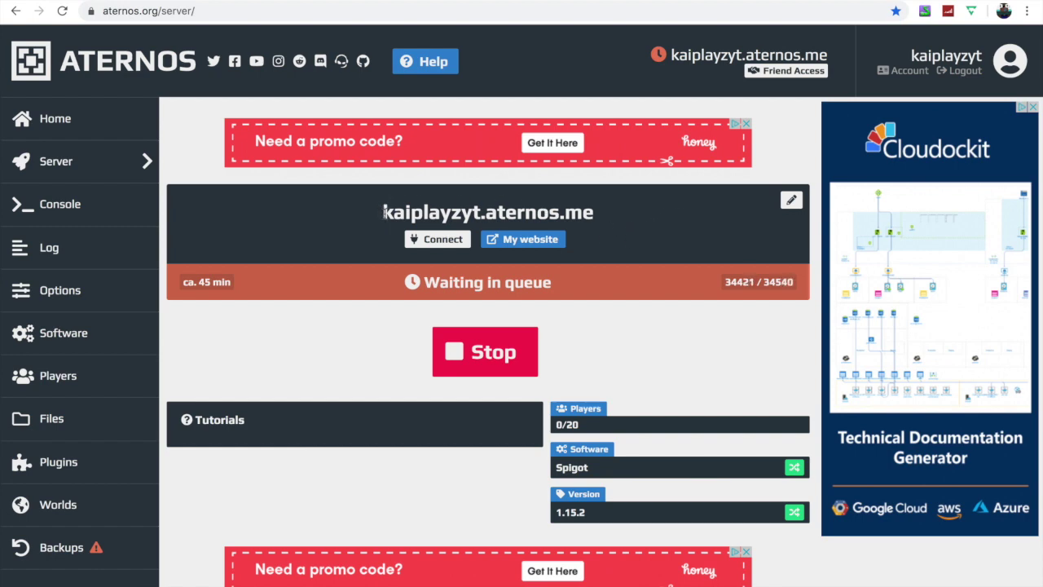
left_click_drag(384, 211, 614, 211)
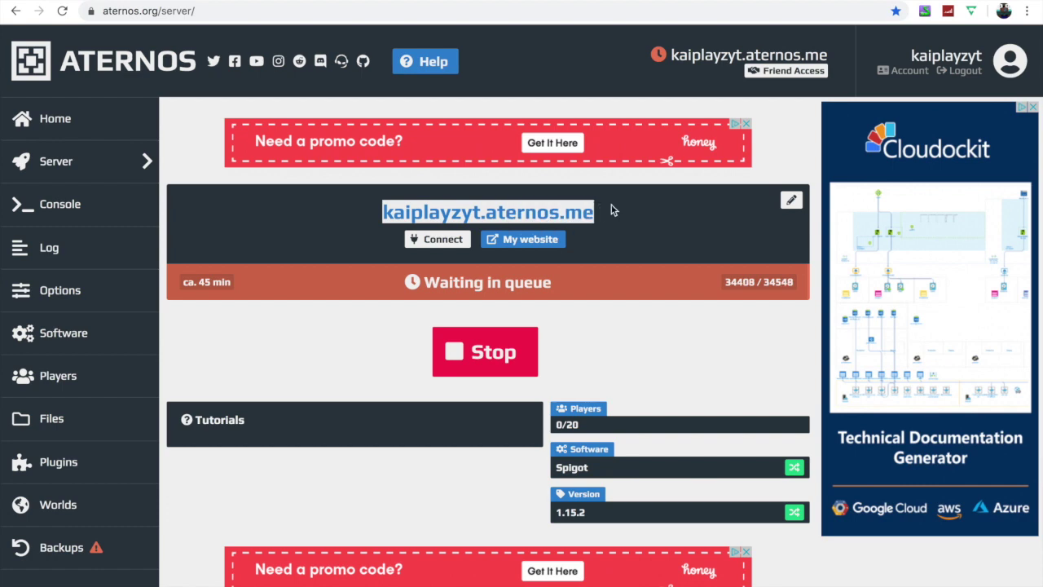
right_click(581, 219)
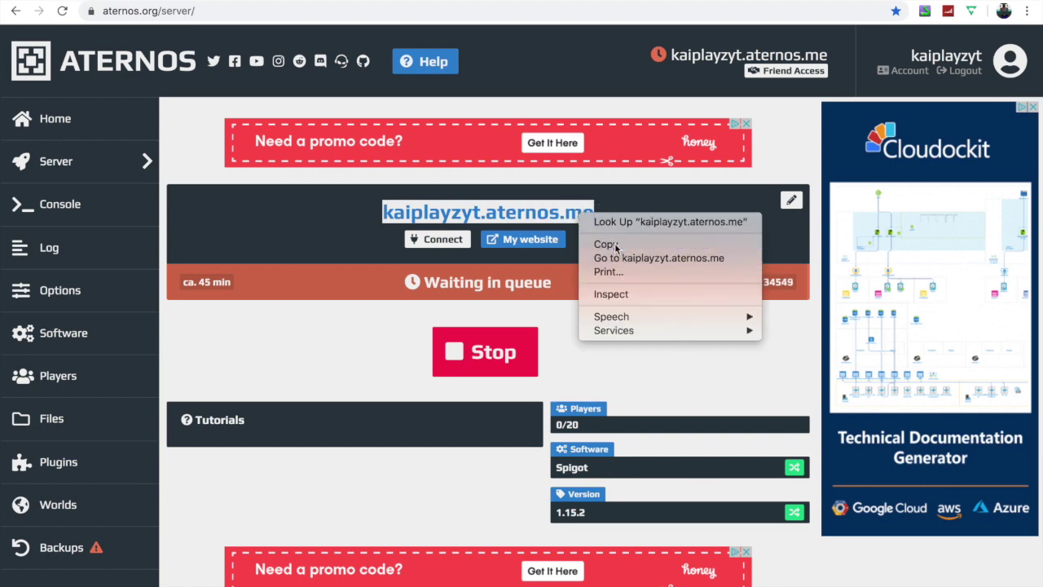
left_click(606, 244)
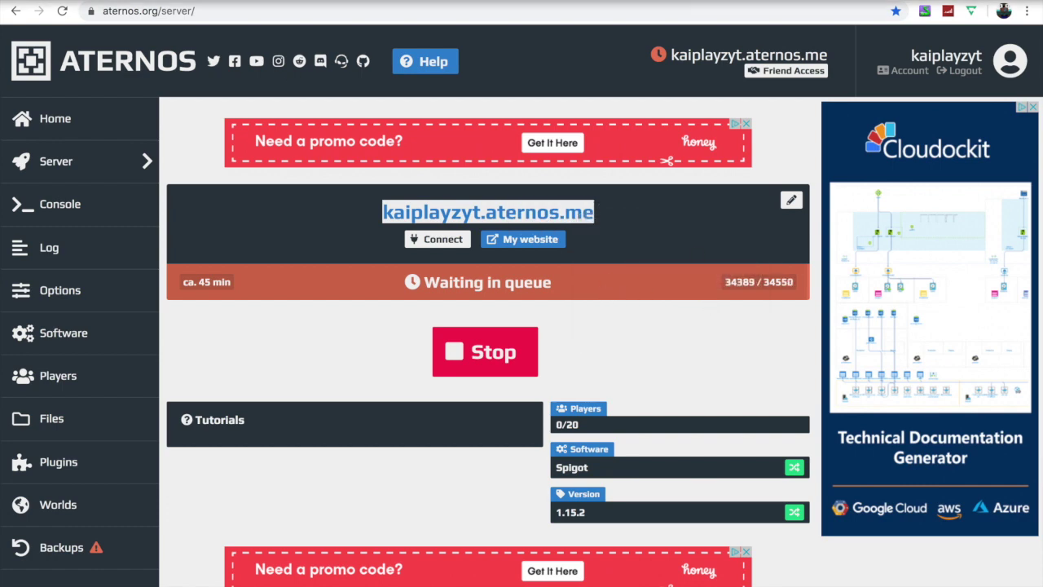
key("ctrl+super+f")
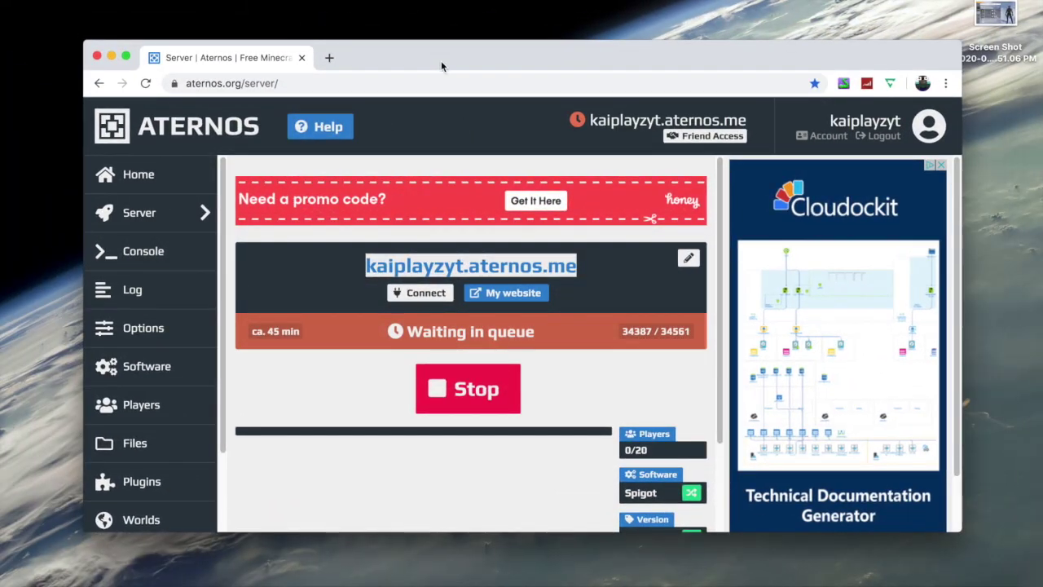
- In Minecraft, add a server named 'smp kaiplayz' with the pasted Aternos address
left_click_drag(445, 72, 422, 234)
left_click(489, 163)
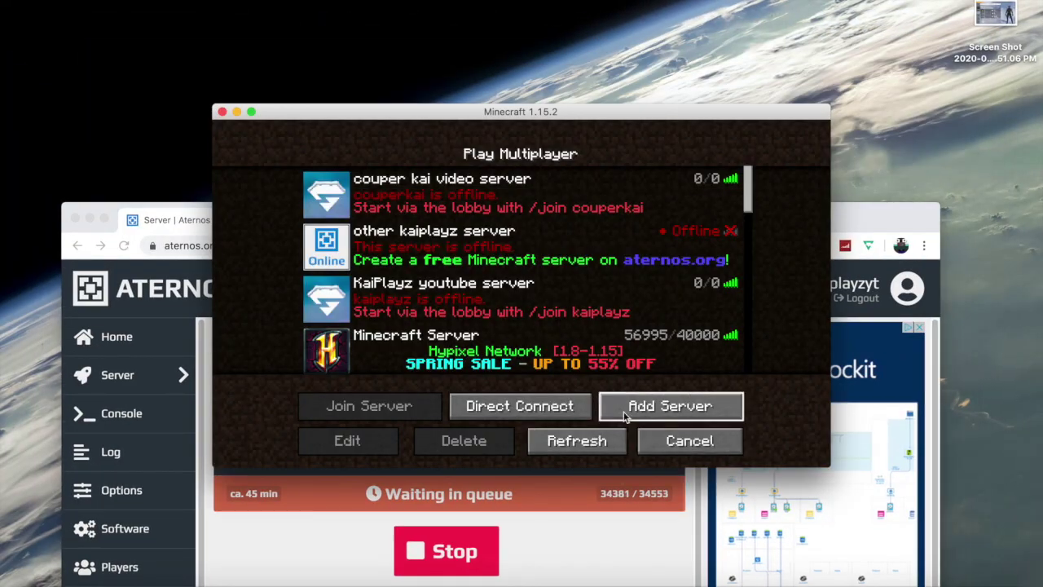
left_click(615, 411)
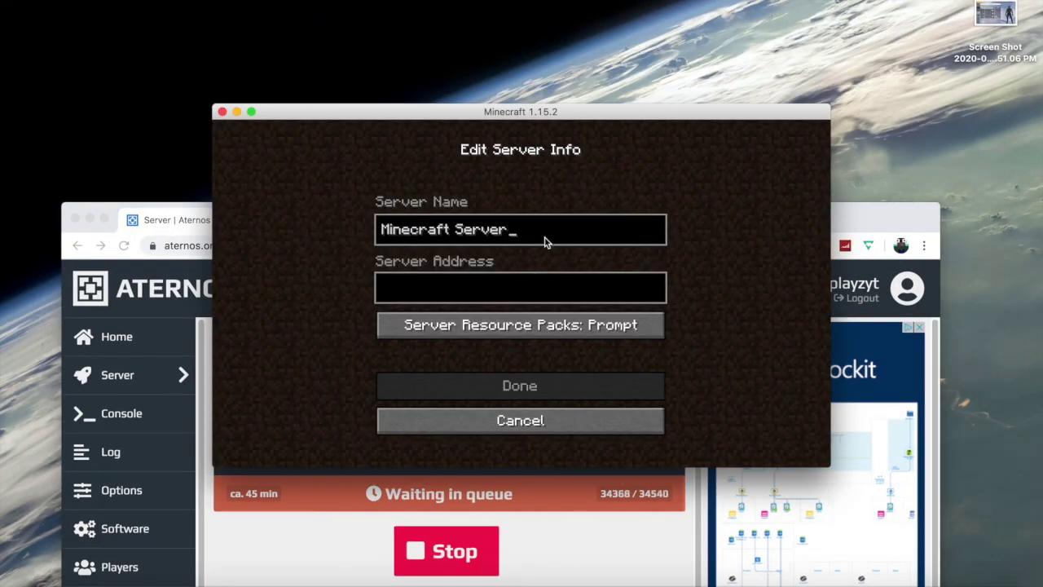
key("BackSpace")
key("BackSpace")
key("BackSpace")
key("BackSpace")
key("BackSpace")
key("BackSpace")
key("BackSpace")
key("BackSpace")
key("BackSpace")
key("BackSpace")
key("BackSpace")
key("BackSpace")
key("BackSpace")
key("BackSpace")
key("BackSpace")
key("BackSpace")
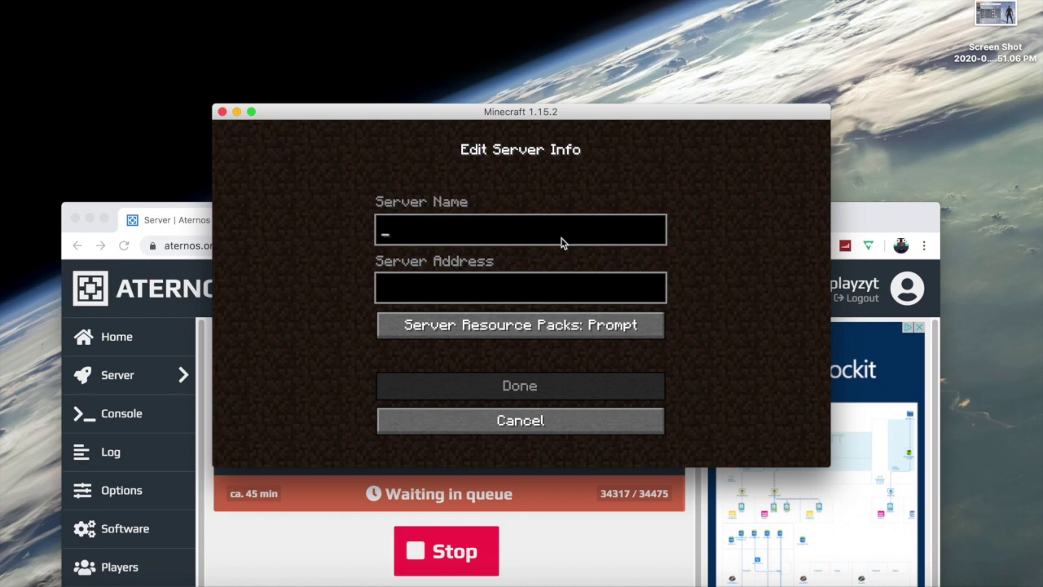
type("smp kaiplayz")
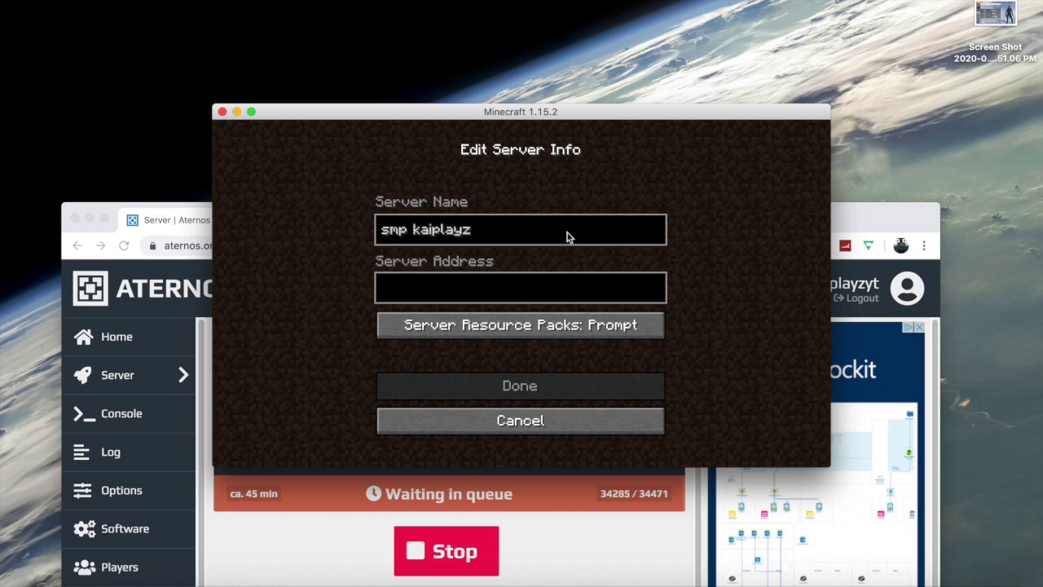
left_click(495, 289)
key("super+v")
left_click(488, 386)
- Select the smp kaiplayz entry in the list and bring the Aternos page forward
scroll(600, 322, "down", 15)
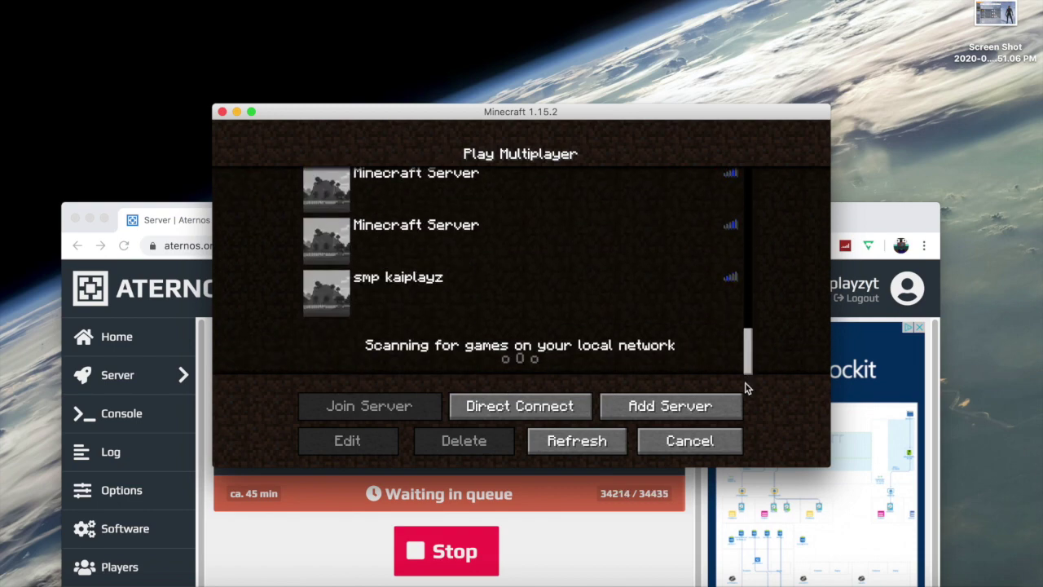
left_click(458, 282)
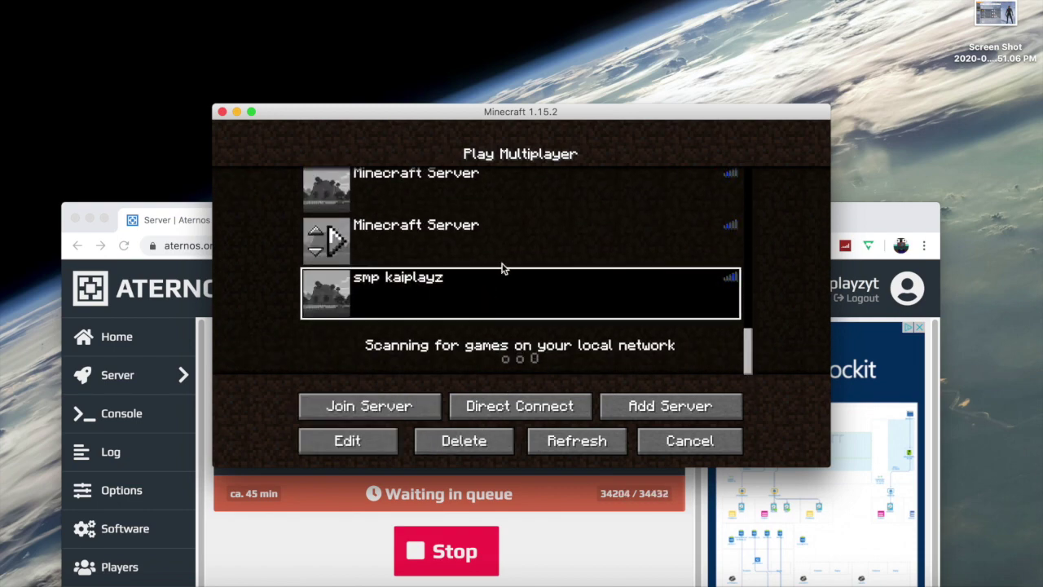
left_click(195, 300)
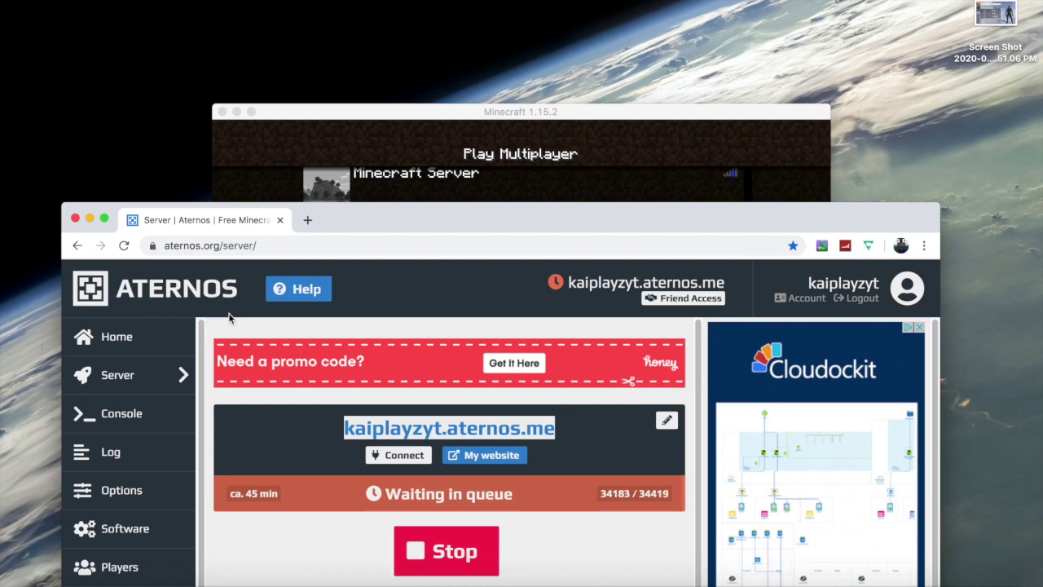
left_click(372, 175)
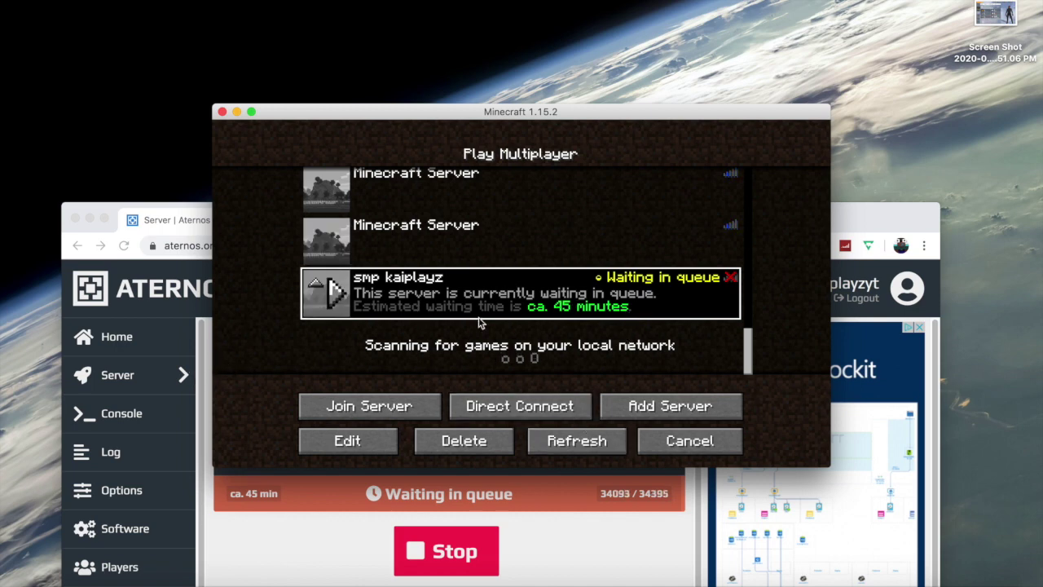
left_click(303, 527)
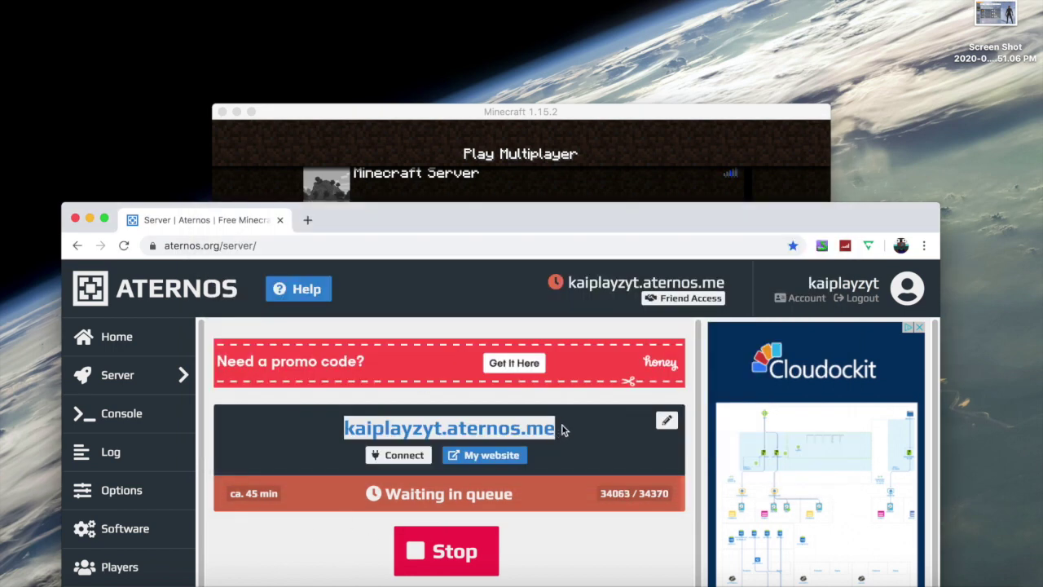
- Open the 'other kaiplayz server' entry's info in Minecraft and confirm it with Done
left_click(478, 124)
scroll(475, 253, "up", 10)
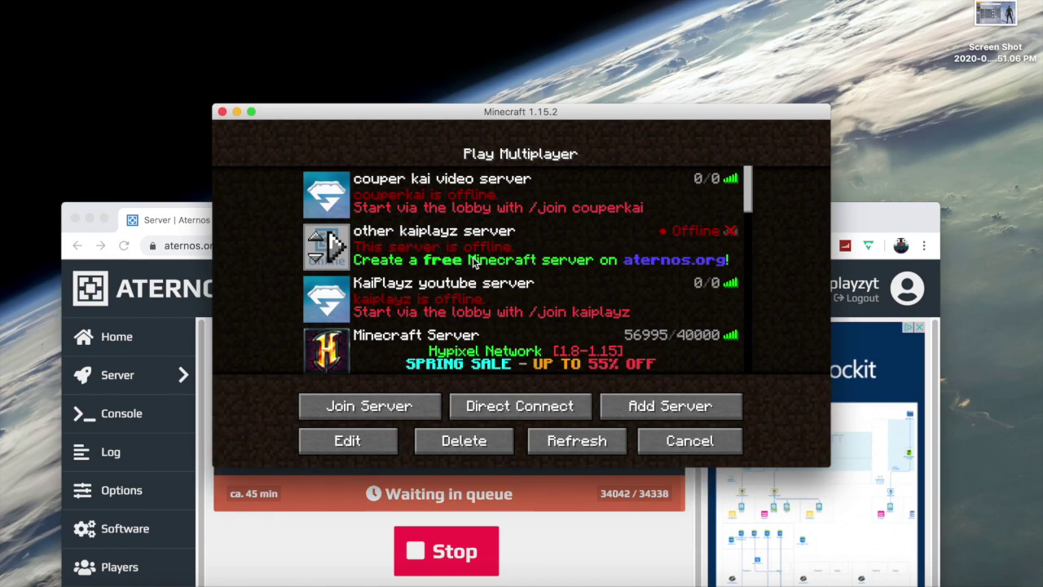
left_click(471, 256)
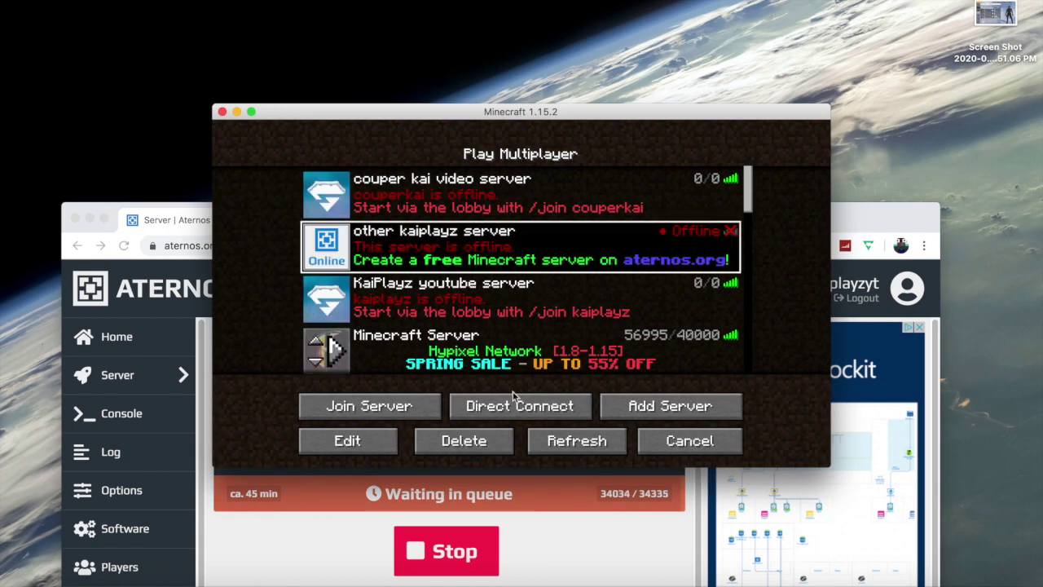
left_click(384, 438)
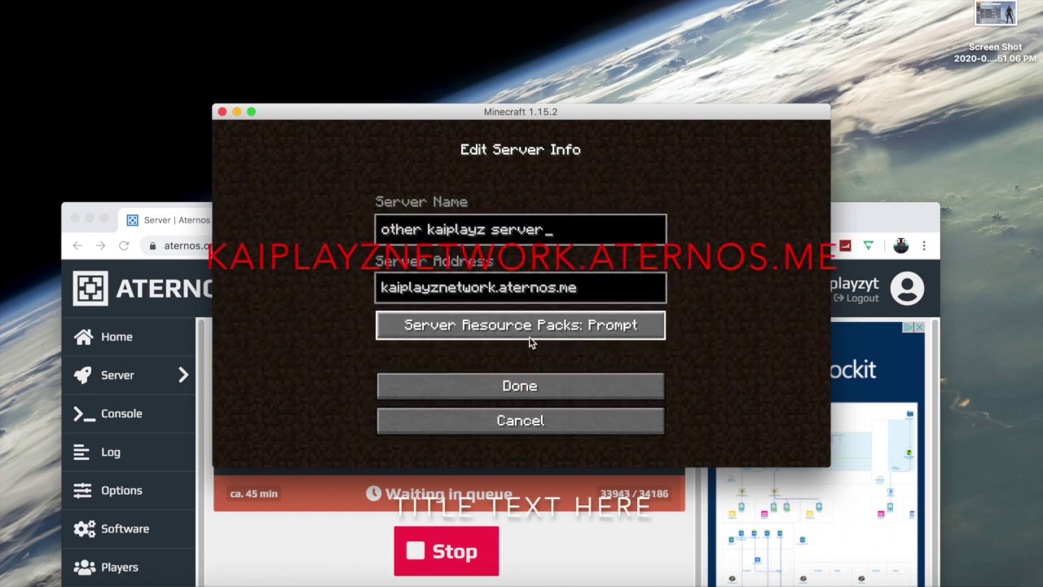
left_click(506, 386)
- Try joining smp kaiplayz, which is still queued at about 43 minutes, then return to the server list
scroll(436, 310, "down", 10)
left_click(383, 405)
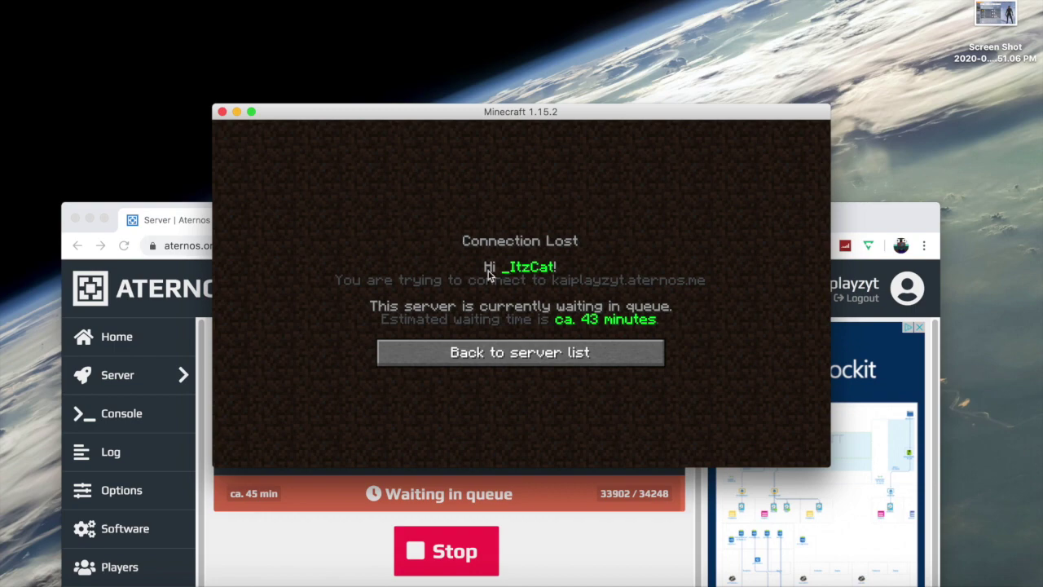
left_click(656, 356)
scroll(496, 273, "up", 10)
scroll(496, 275, "up", 5)
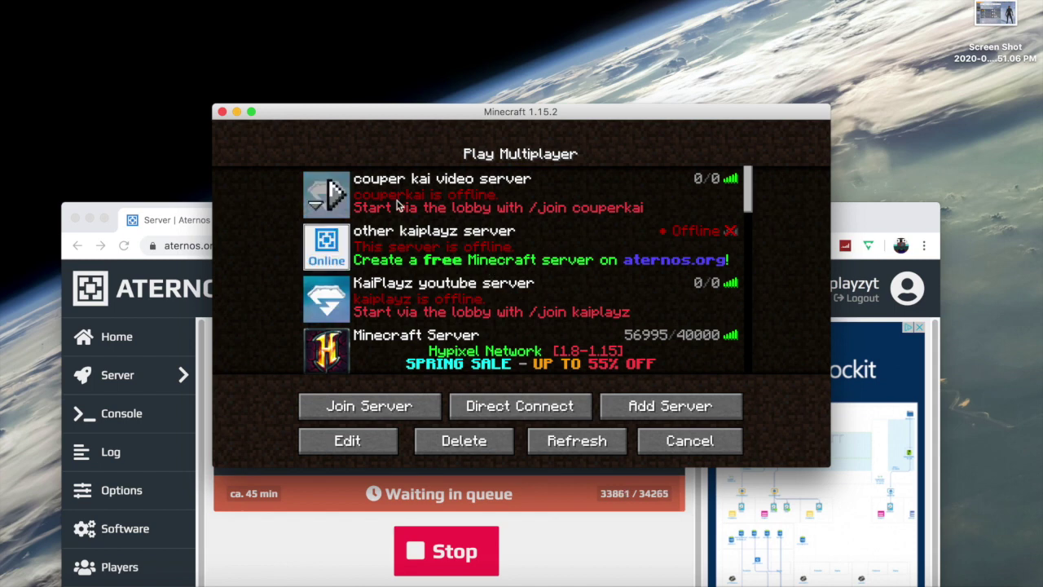
- Bring the Aternos page forward and check its queue position, now 33794 of 34220
left_click(254, 537)
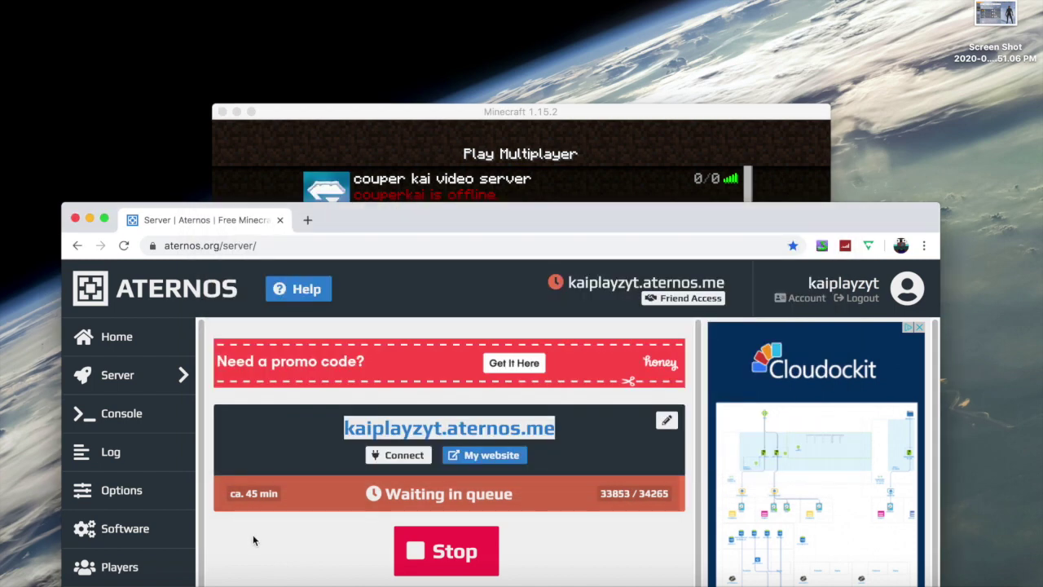
scroll(275, 456, "down", 2)
scroll(274, 454, "up", 2)
scroll(315, 445, "down", 2)
scroll(317, 439, "up", 2)
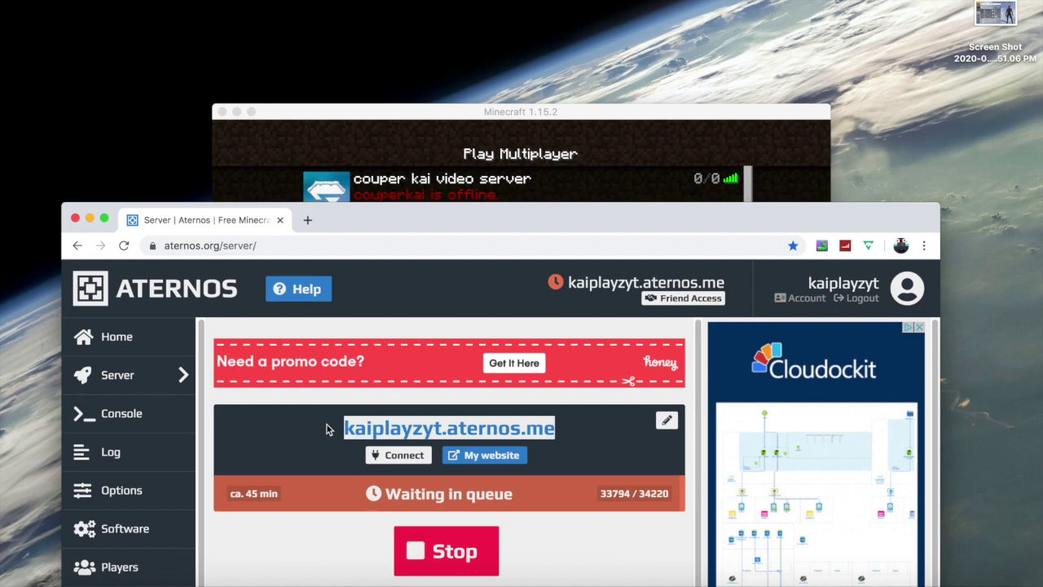